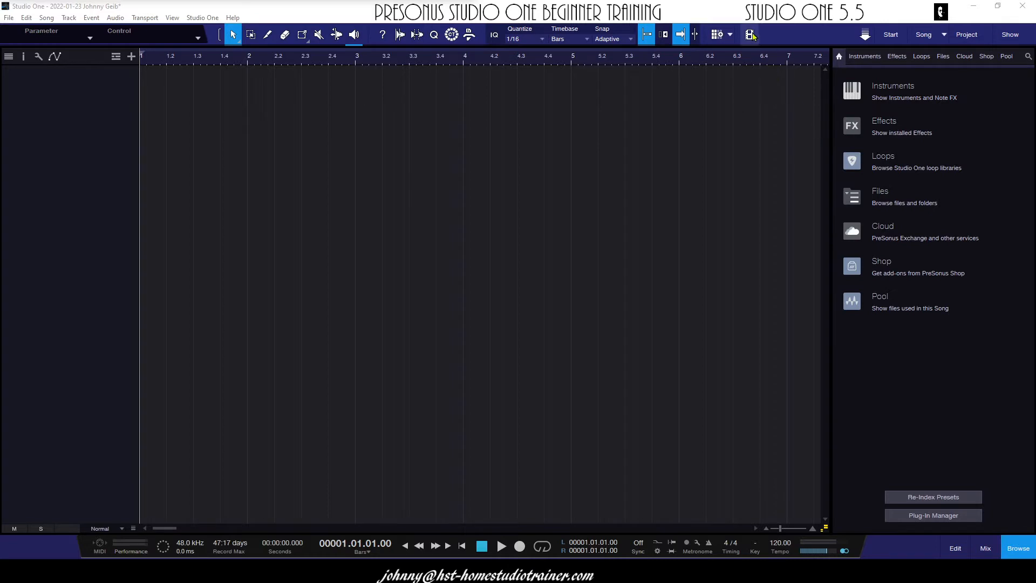
pyautogui.click(755, 39)
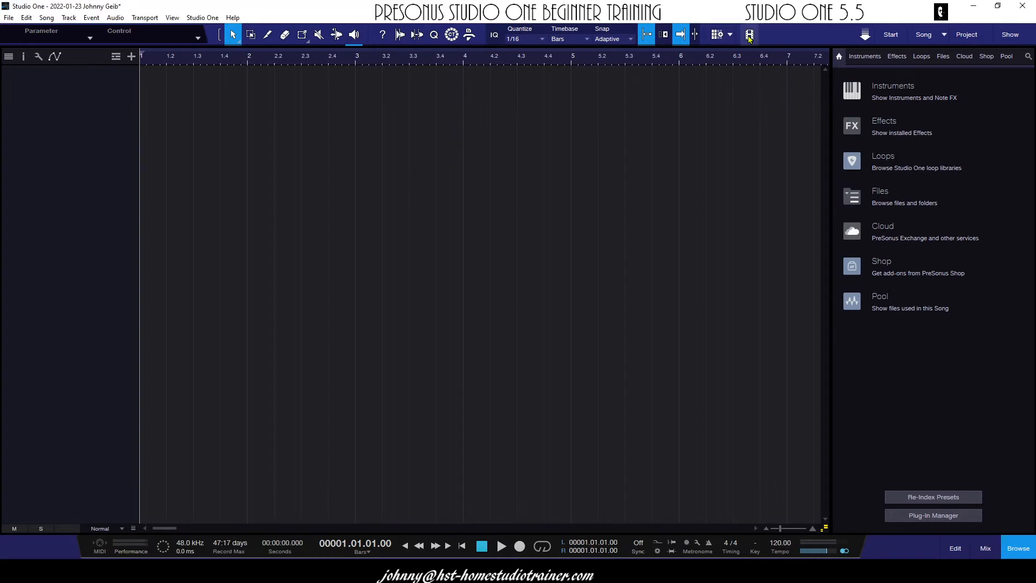
pyautogui.moveTo(485, 231)
pyautogui.mouseDown()
pyautogui.moveTo(472, 211)
pyautogui.moveTo(477, 224)
pyautogui.mouseUp()
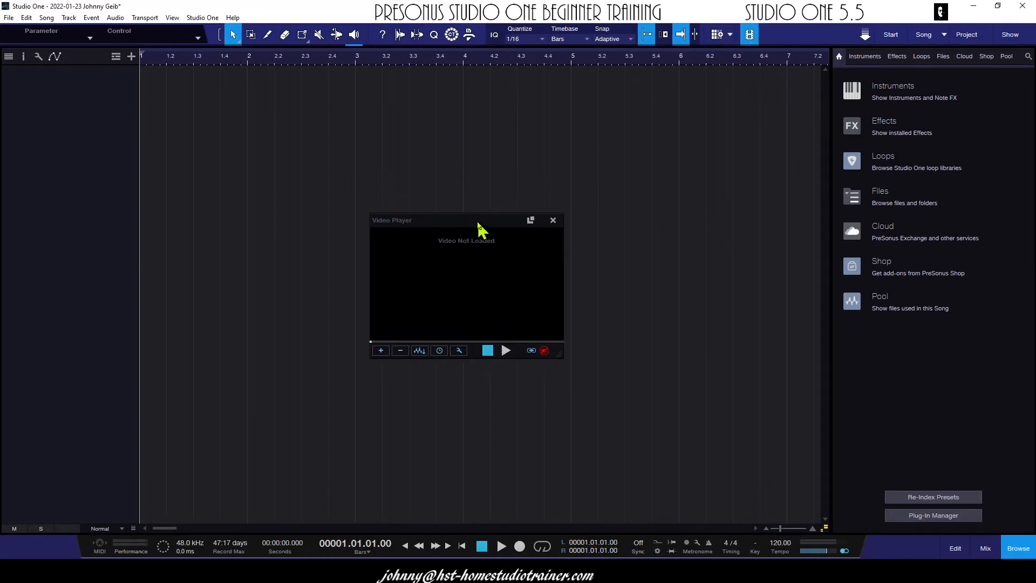
pyautogui.click(381, 352)
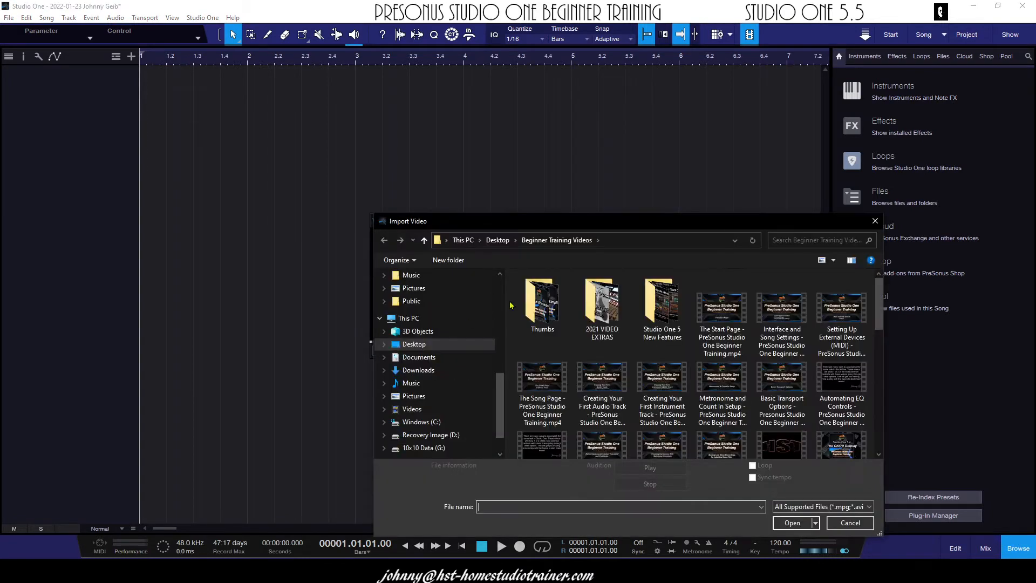
pyautogui.moveTo(597, 232); pyautogui.dragTo(470, 145)
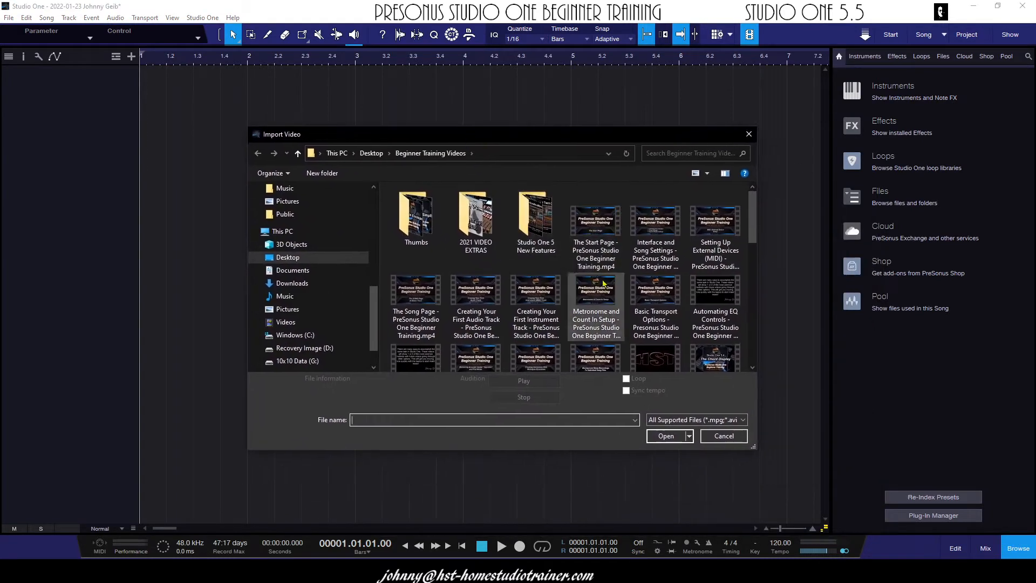
pyautogui.moveTo(754, 213); pyautogui.dragTo(760, 343)
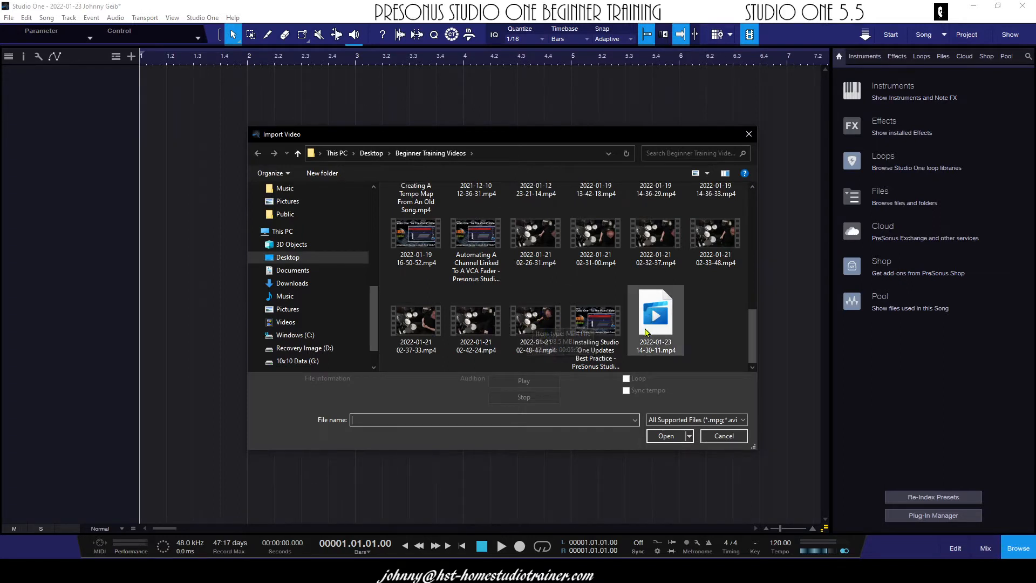
pyautogui.click(533, 320)
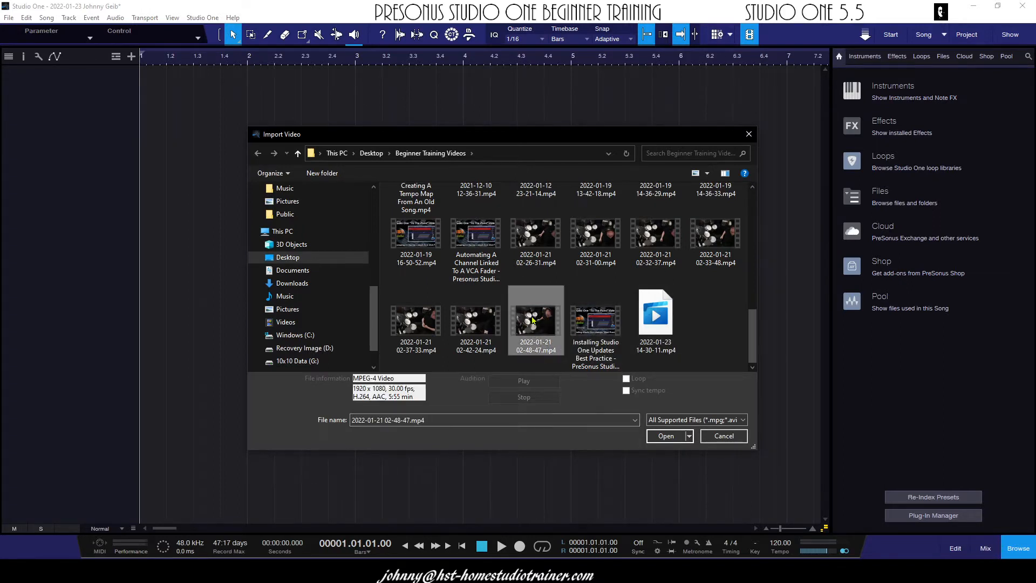
pyautogui.click(665, 436)
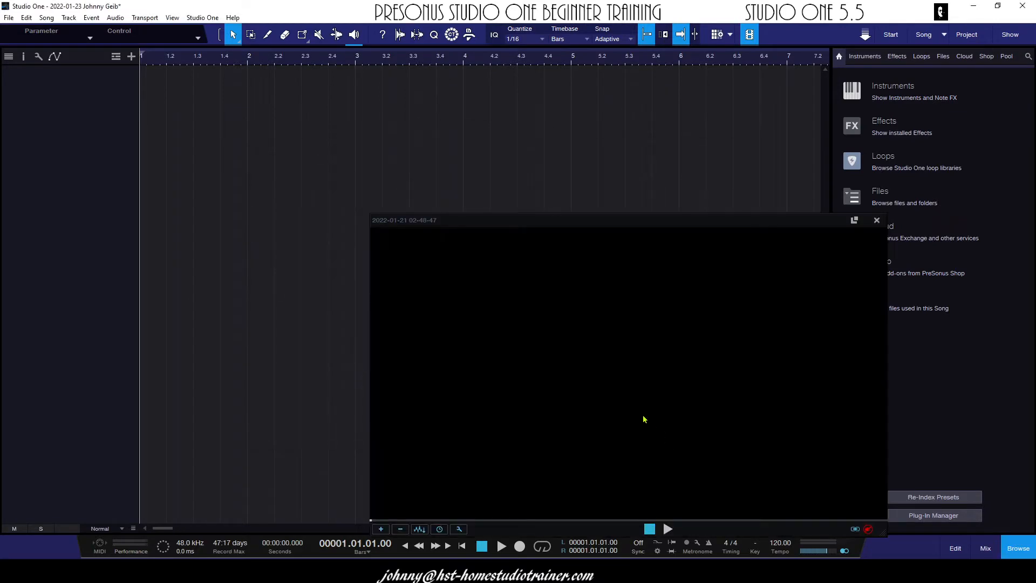
pyautogui.moveTo(624, 224); pyautogui.dragTo(538, 143)
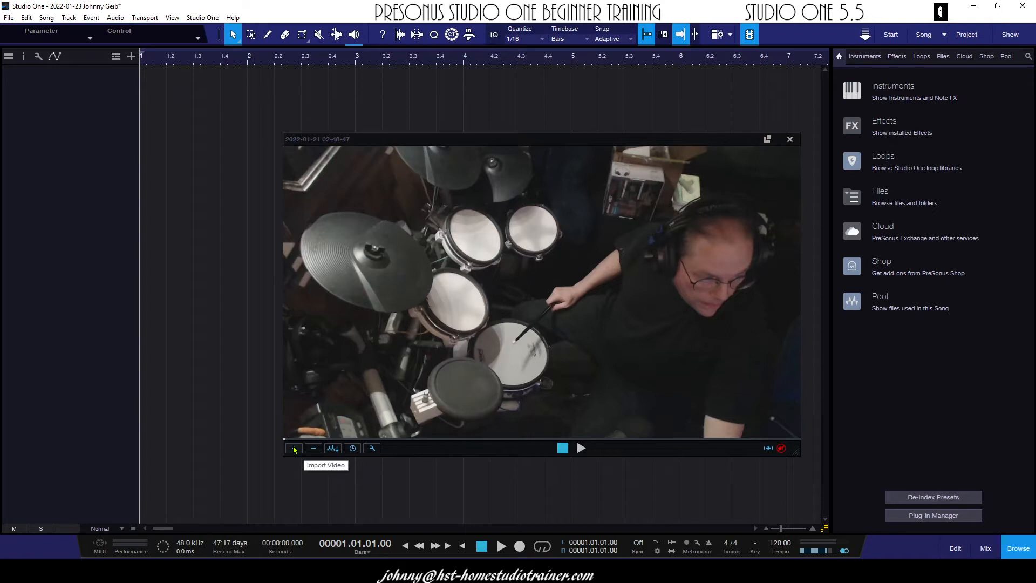
# Preview the imported video from the song start and extract its audio to a new track
pyautogui.click(580, 448)
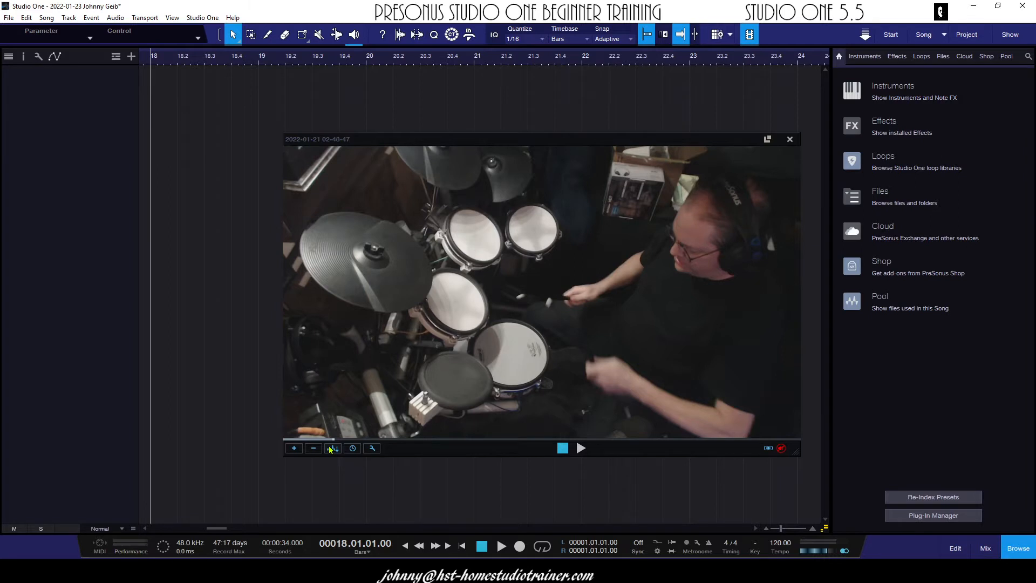
pyautogui.press('Home')
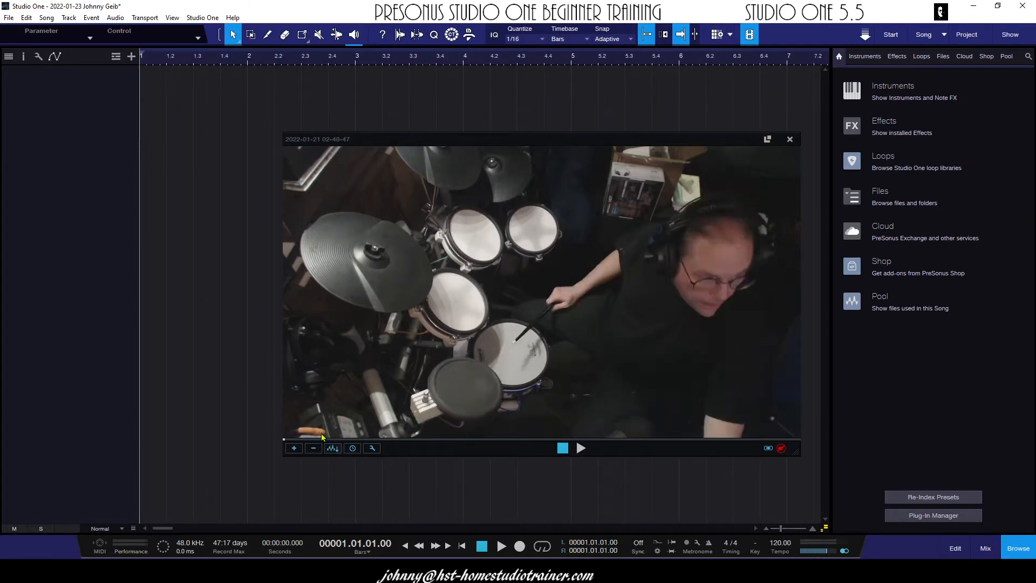
pyautogui.click(331, 449)
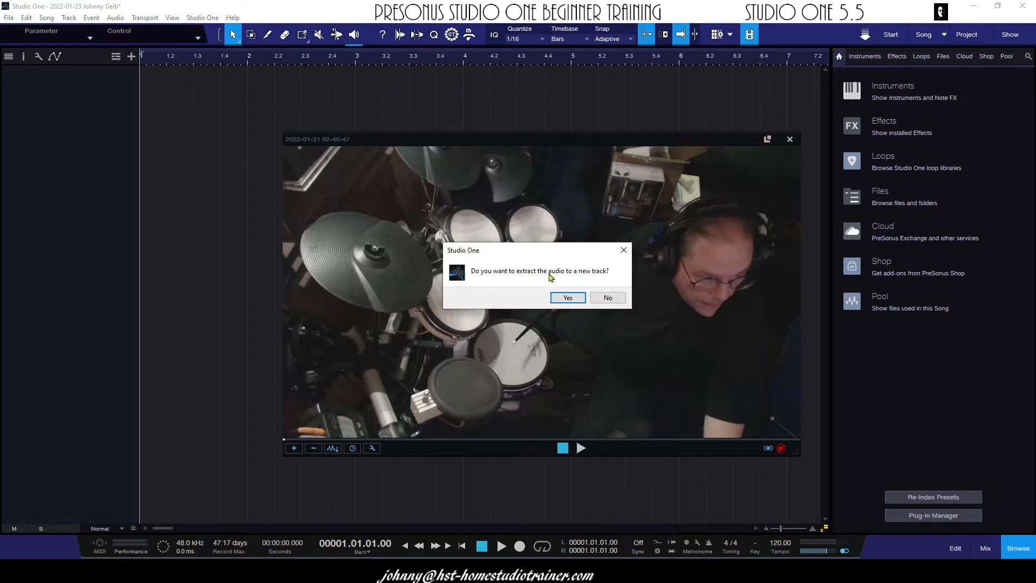
pyautogui.click(570, 297)
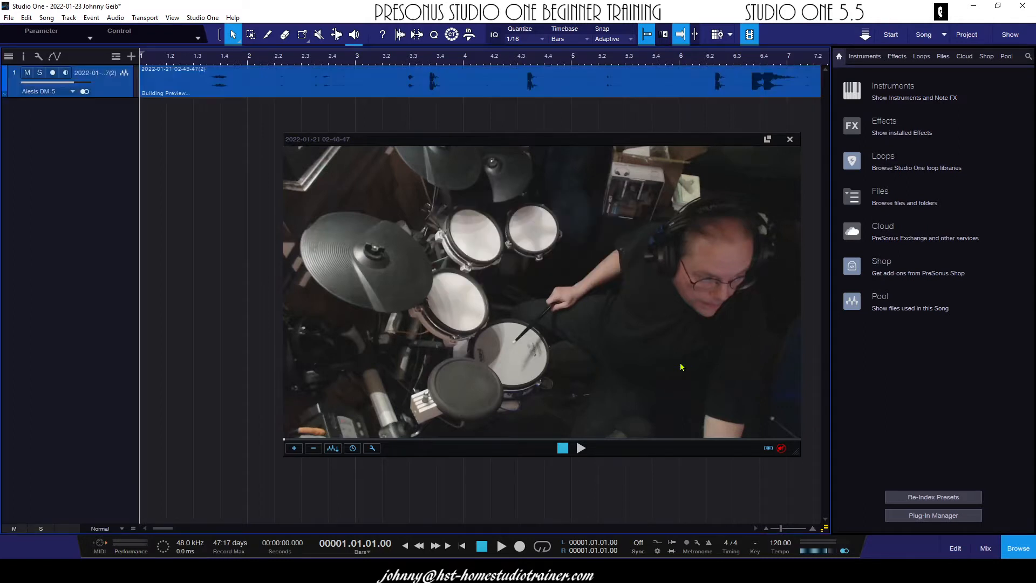
# Shrink the video player and place it below the extracted audio track, and increase the track's height
pyautogui.moveTo(332, 136); pyautogui.dragTo(298, 193)
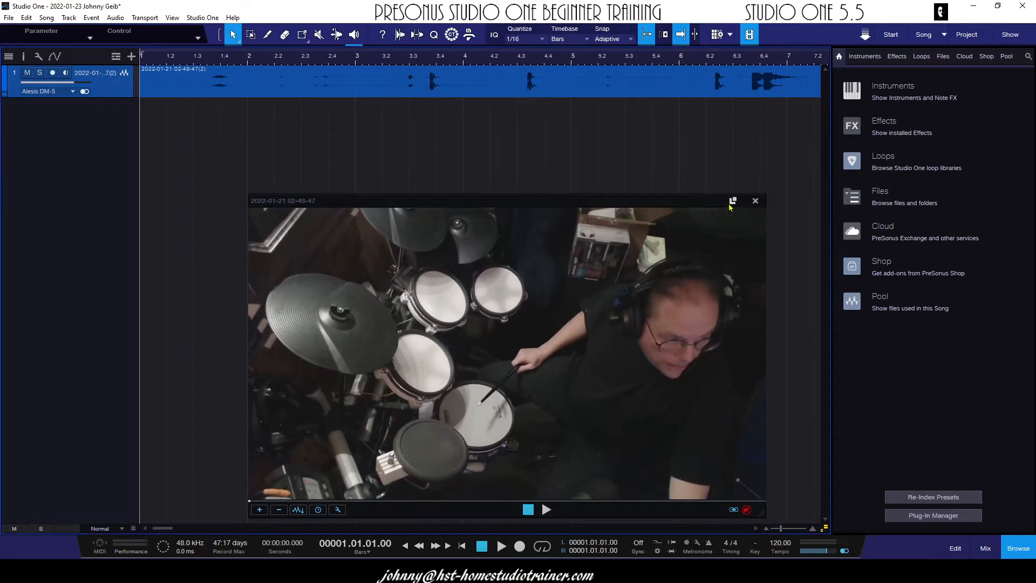
pyautogui.moveTo(765, 193); pyautogui.dragTo(623, 287)
pyautogui.moveTo(510, 295); pyautogui.dragTo(561, 283)
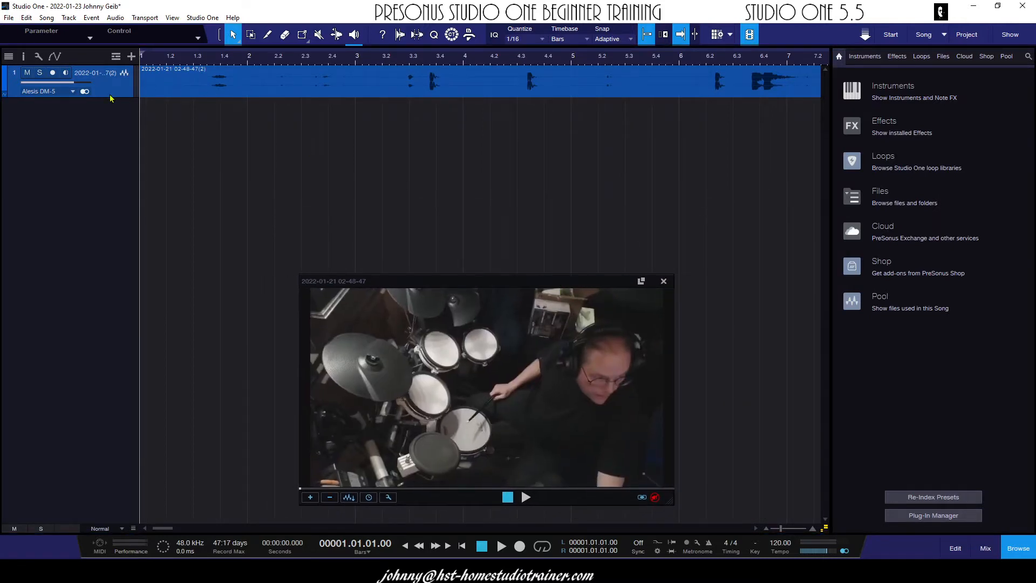
pyautogui.moveTo(113, 98); pyautogui.dragTo(115, 165)
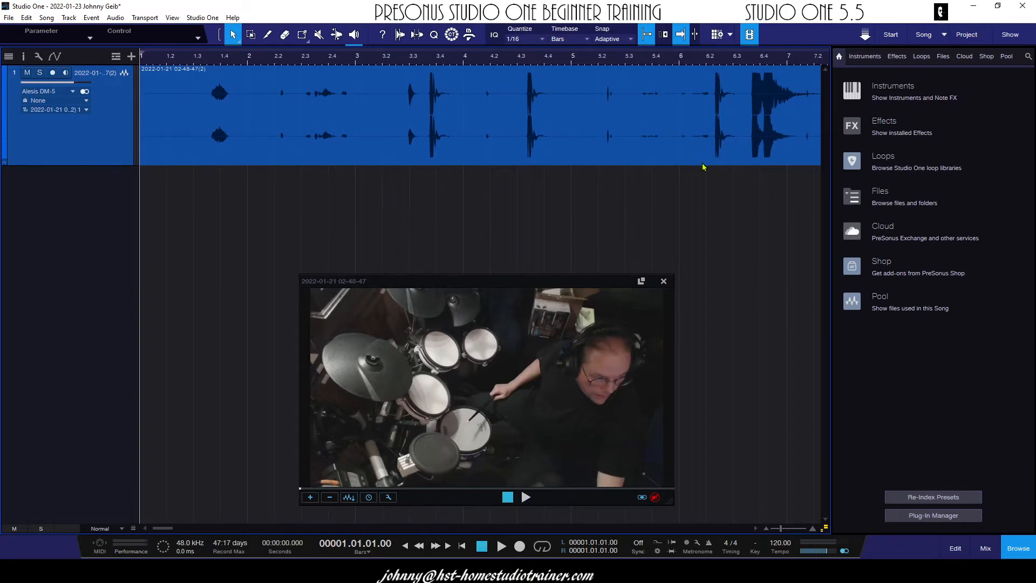
# Play back the audio and video from position 3.02.04 to compare their sync on the drum hits
pyautogui.click(405, 59)
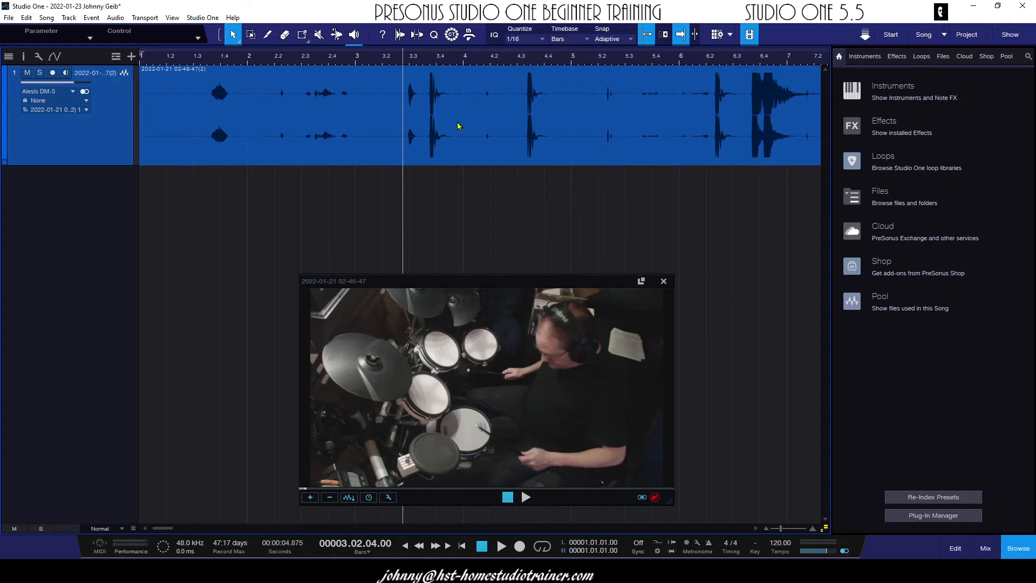
pyautogui.press('space')
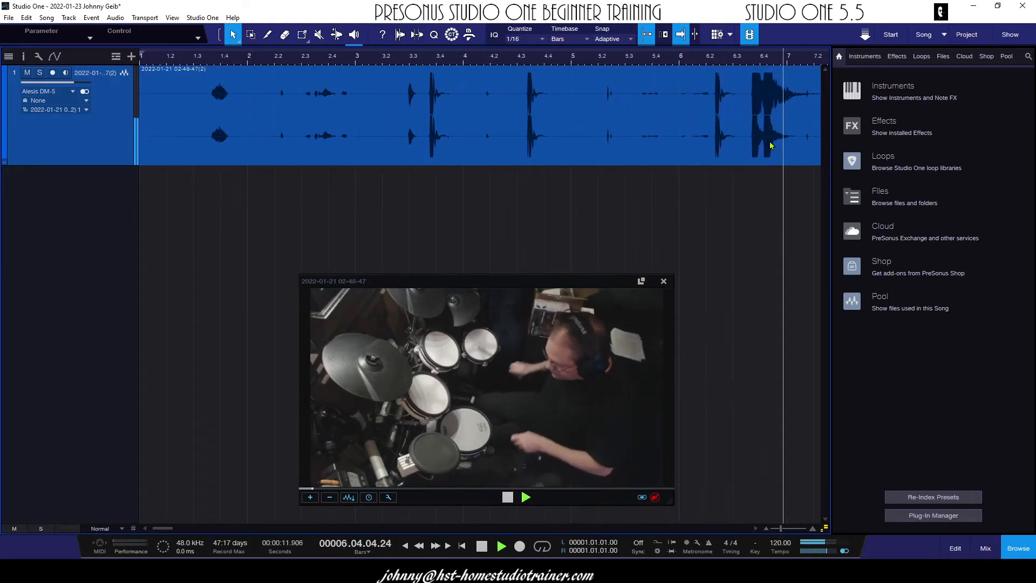
pyautogui.press('space')
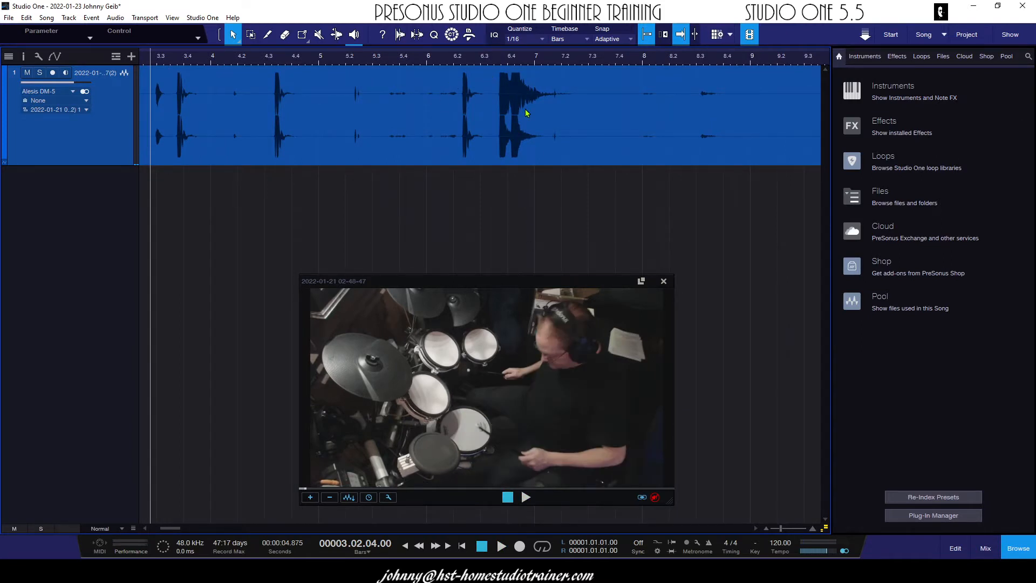
# Shift the audio event slightly later on the timeline and play back from bar 5 beat 4 to check its sync with the video
pyautogui.moveTo(287, 114); pyautogui.dragTo(311, 110)
pyautogui.click(398, 62)
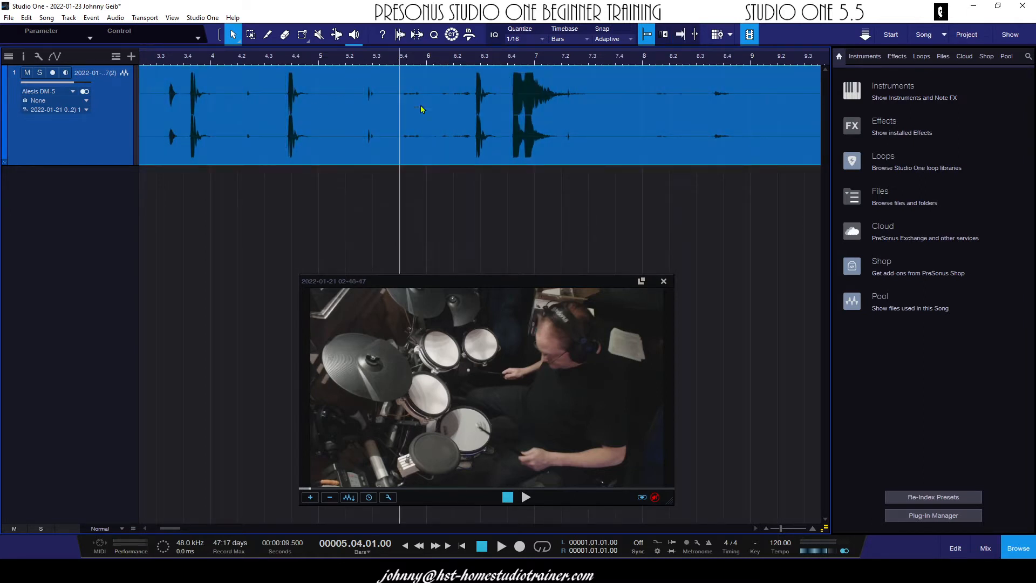
pyautogui.press('space')
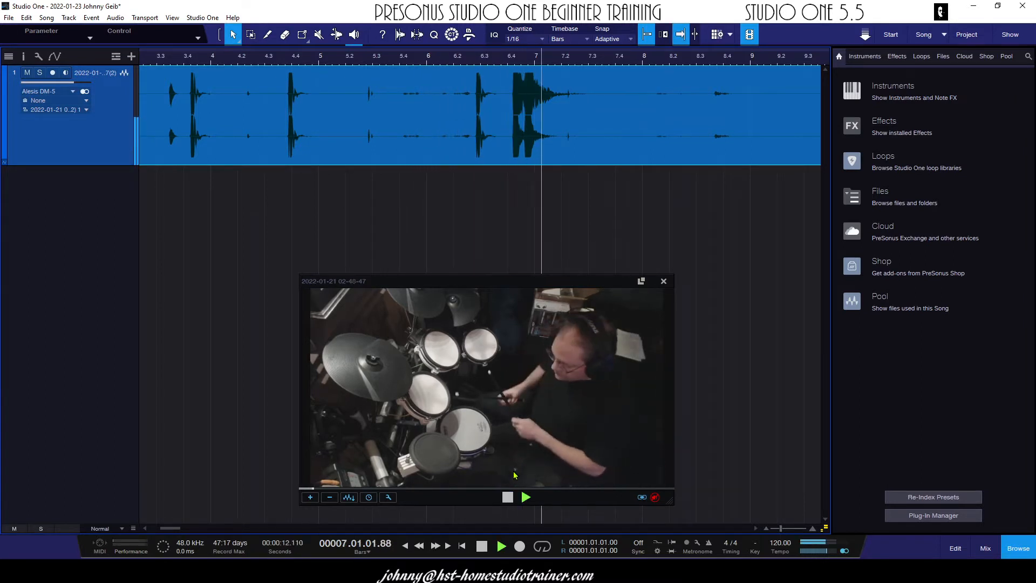
pyautogui.press('space')
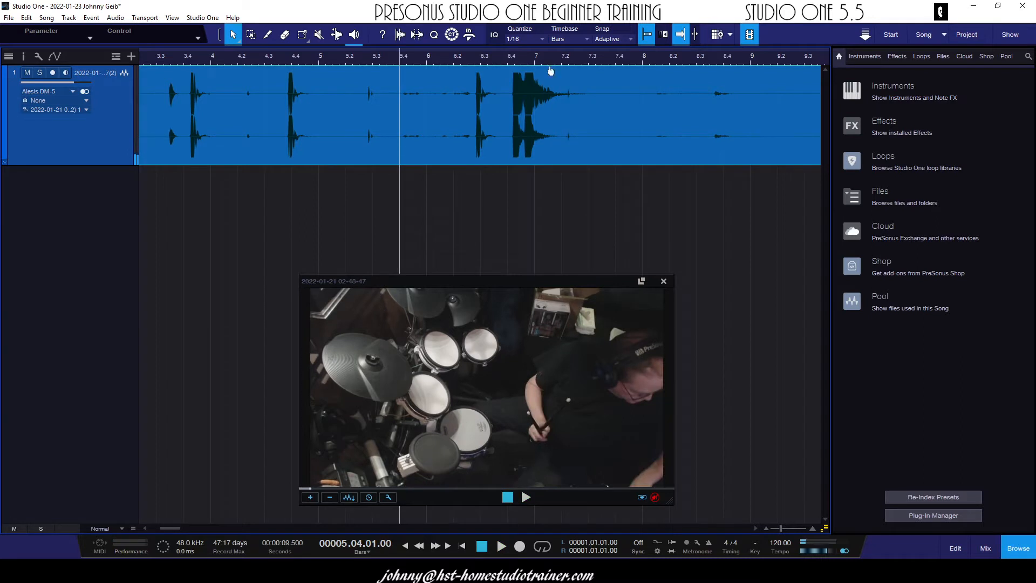
# Reduce the waveform display scale so the audio peaks are distinguishable, and play back from bar 5 beat 4
pyautogui.moveTo(492, 61); pyautogui.dragTo(658, 22)
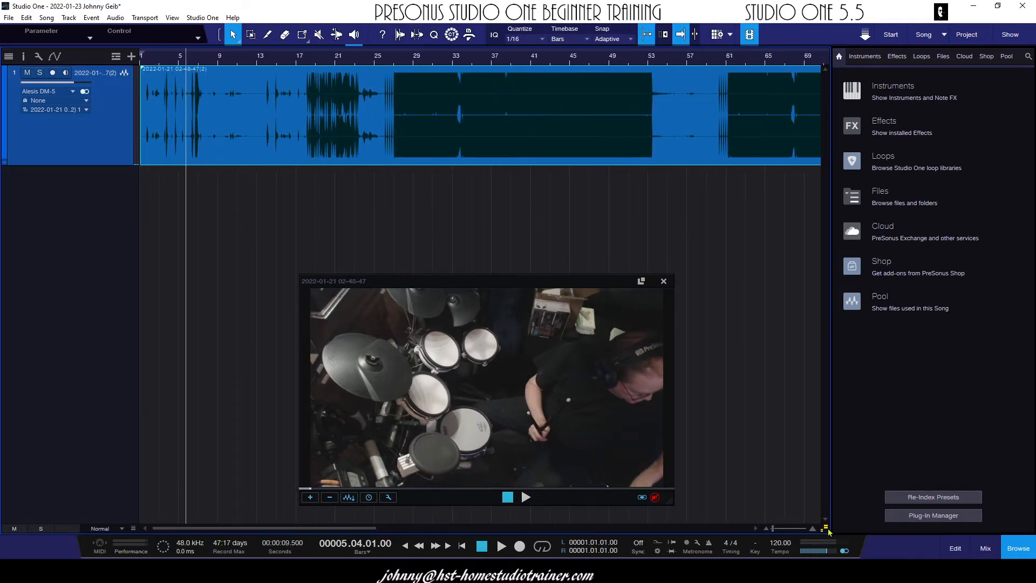
pyautogui.moveTo(824, 530); pyautogui.dragTo(825, 532)
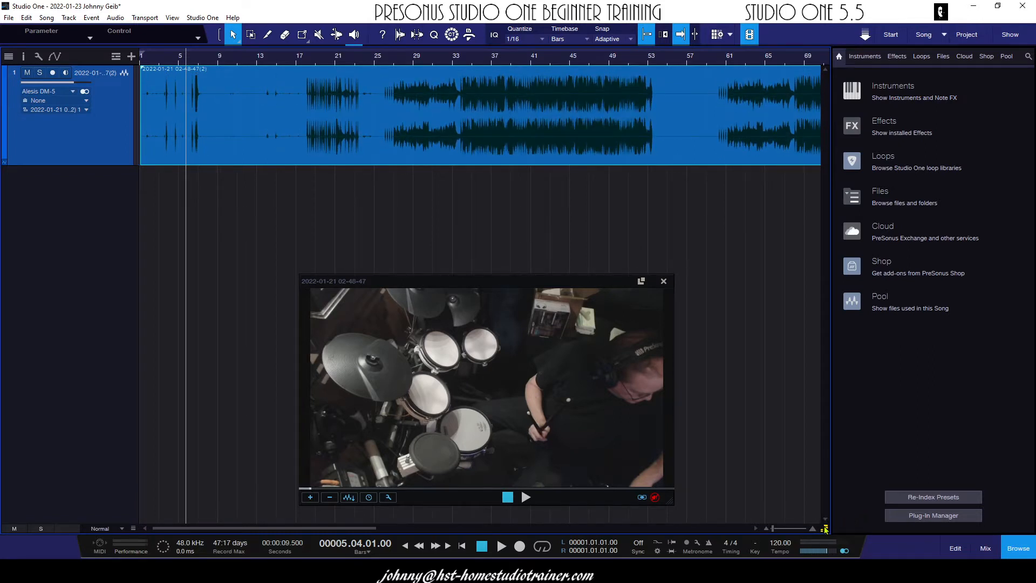
pyautogui.moveTo(825, 530)
pyautogui.mouseDown()
pyautogui.moveTo(831, 506)
pyautogui.moveTo(831, 521)
pyautogui.mouseUp()
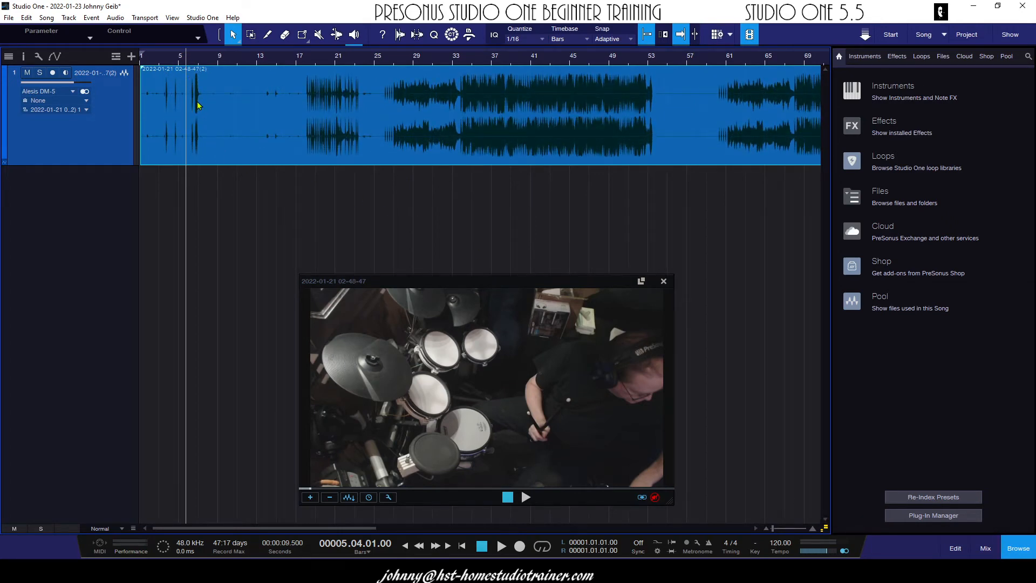
pyautogui.press('space')
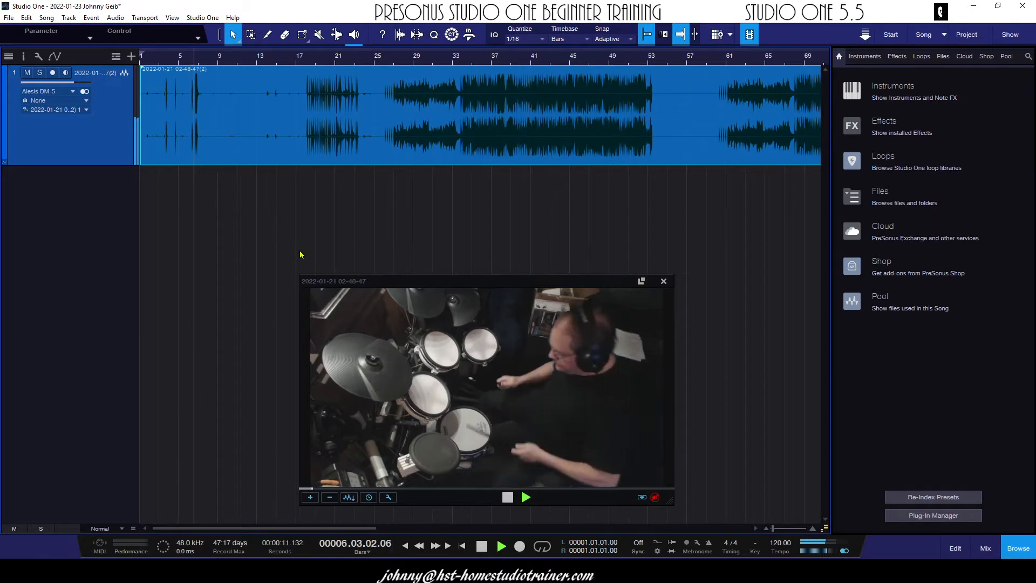
pyautogui.press('space')
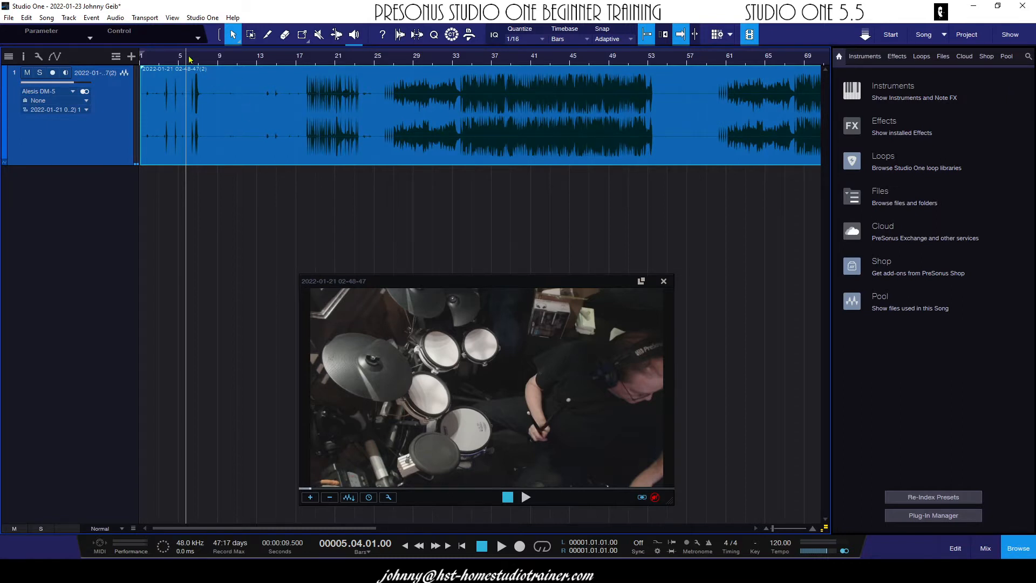
# Play back the pair of drum hits from bar 6 beat 4 and turn off snapping to the grid
pyautogui.moveTo(195, 59); pyautogui.dragTo(305, 114)
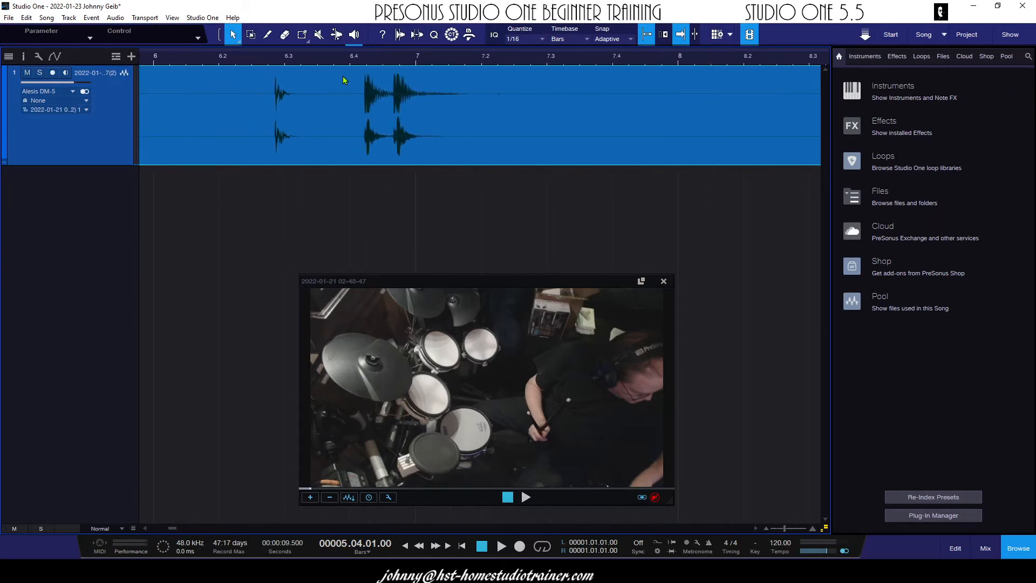
pyautogui.click(349, 59)
pyautogui.press('space')
pyautogui.press('space')
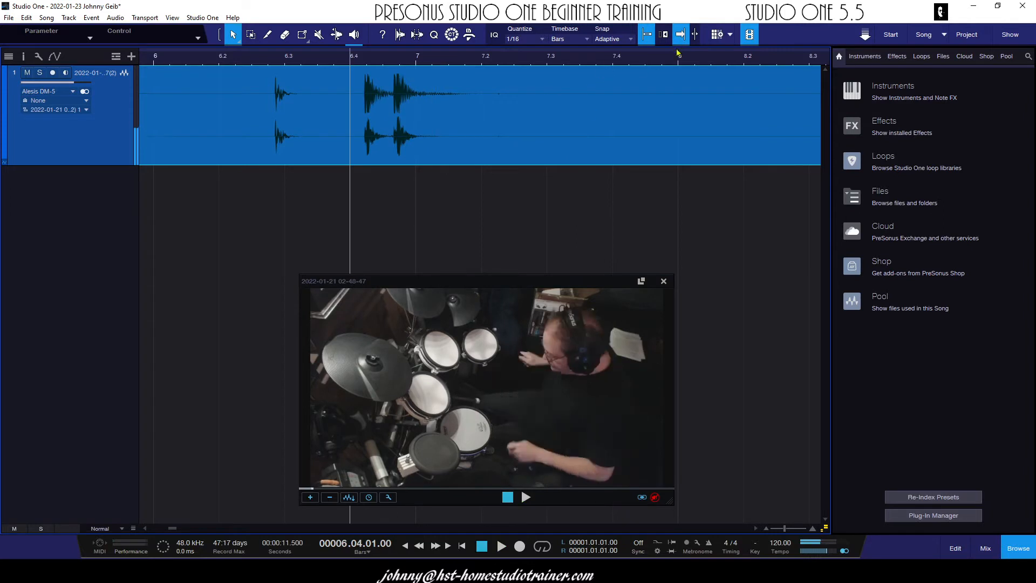
pyautogui.click(677, 36)
pyautogui.click(648, 37)
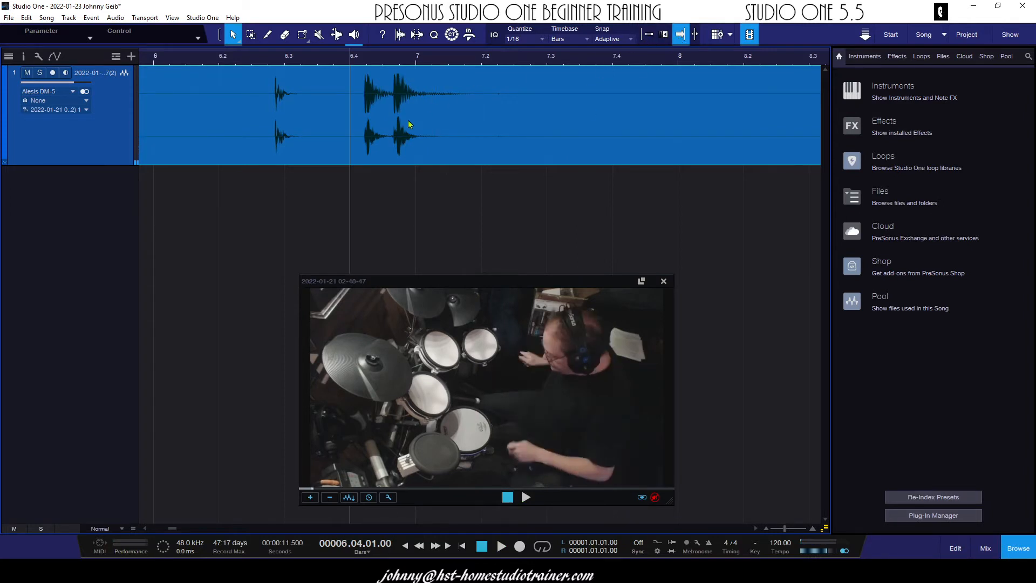
# Shift the audio event very slightly later and play back the drum hits from bar 6 to check the sync
pyautogui.moveTo(407, 130); pyautogui.dragTo(410, 129)
pyautogui.press('space')
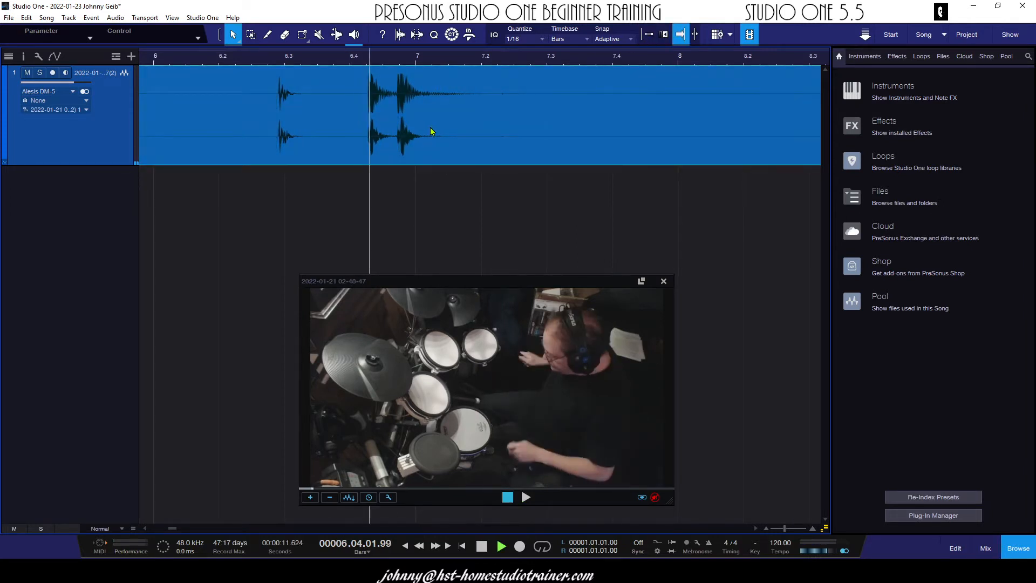
pyautogui.press('space')
pyautogui.click(204, 56)
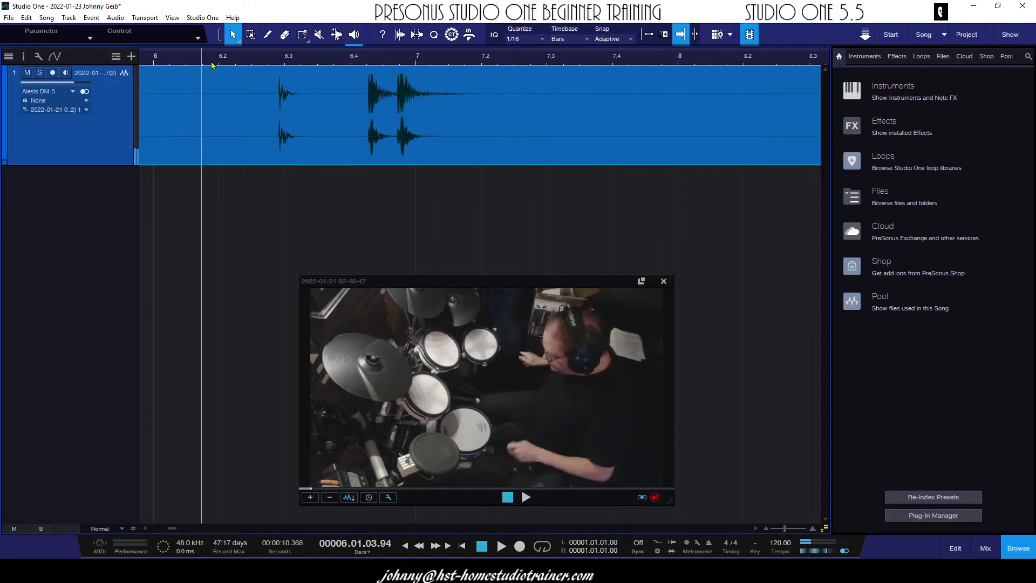
pyautogui.press('space')
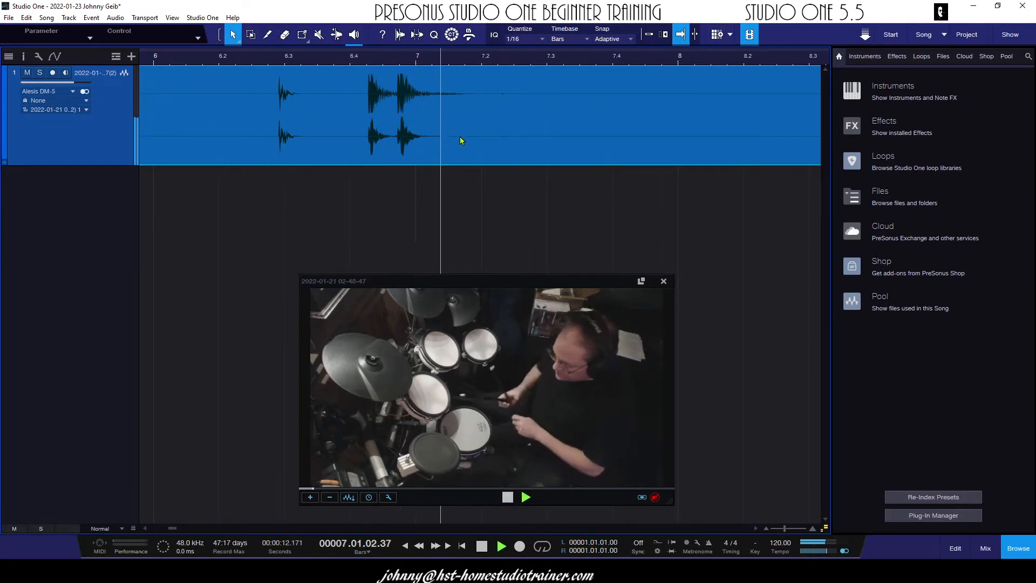
pyautogui.press('space')
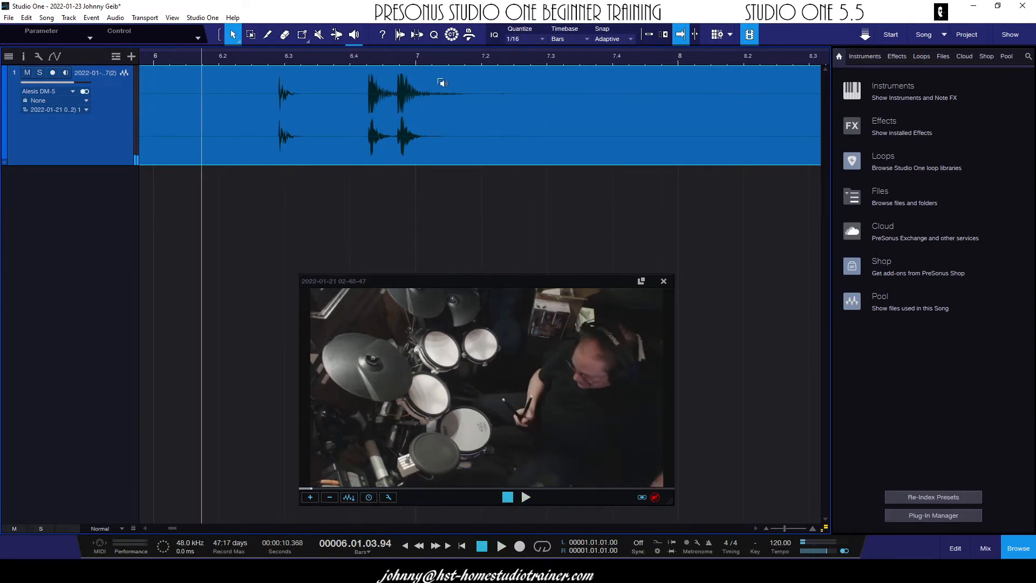
# Return the audio event to its position before the last shift and play back the bar 6 drum hits again
pyautogui.hotkey('alt', 'Left')
pyautogui.press('space')
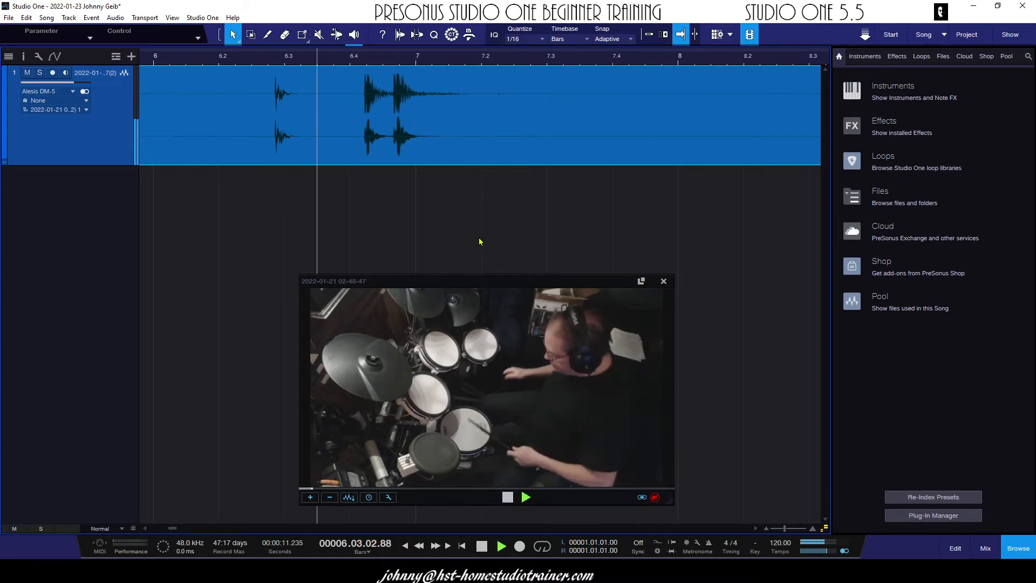
pyautogui.press('space')
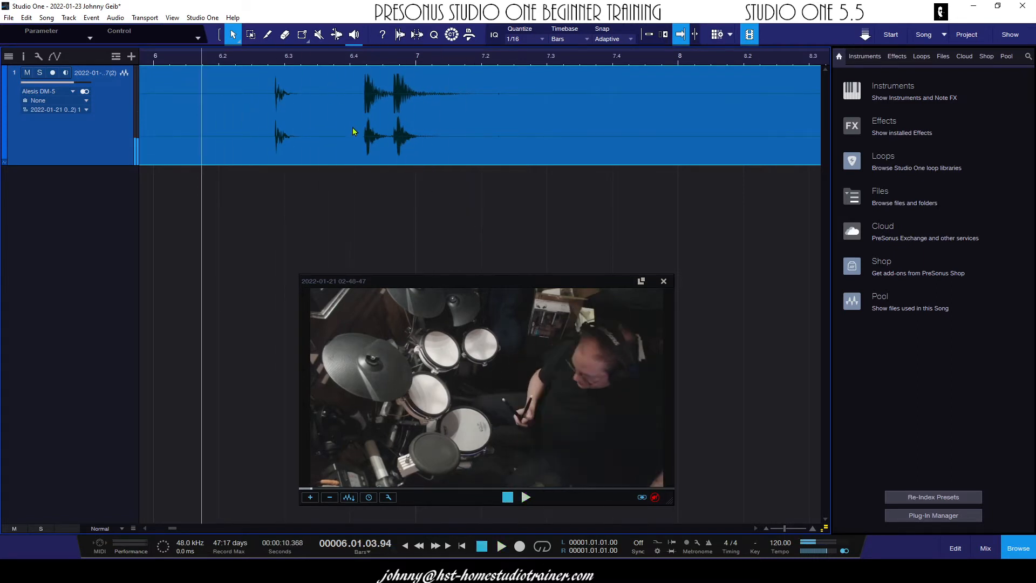
# Nudge the audio event slightly earlier and play back the bar 6 drum hits to check the sync
pyautogui.hotkey('alt', 'Left')
pyautogui.press('f')
pyautogui.press('space')
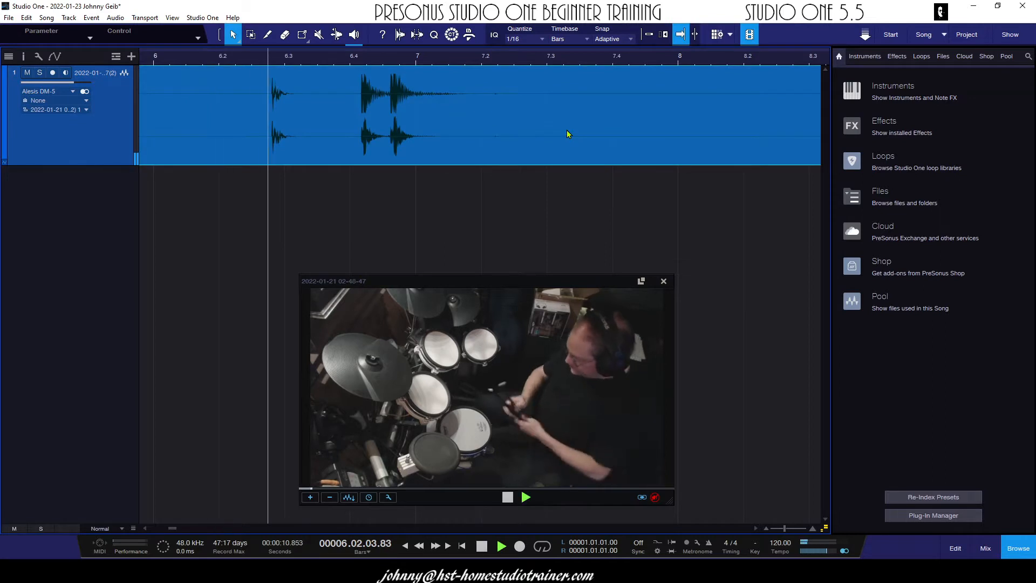
pyautogui.press('space')
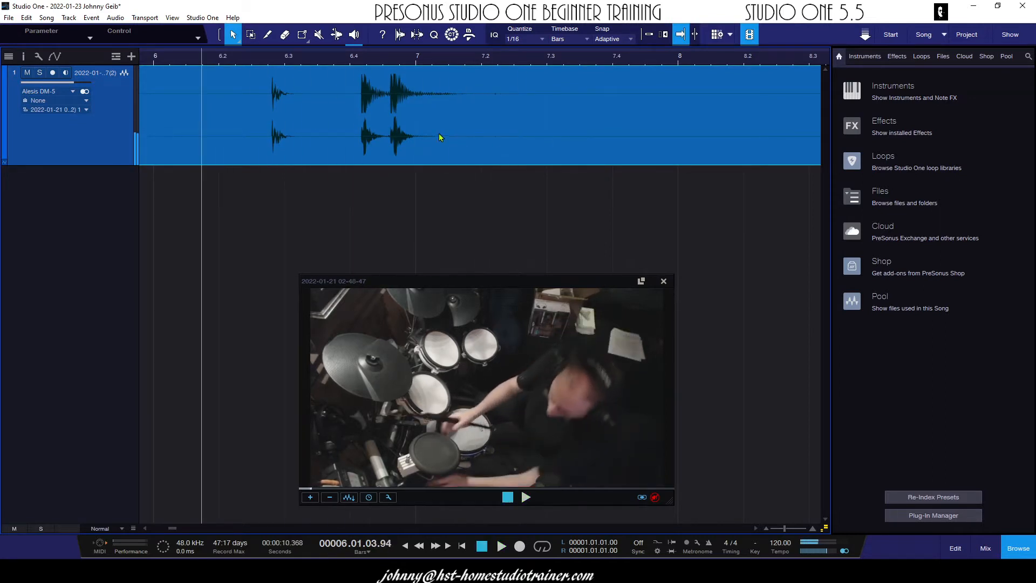
# Play back the start of the second song section near bar 60 and the passage from bar 95 to check the sync
pyautogui.moveTo(444, 61); pyautogui.dragTo(609, 9)
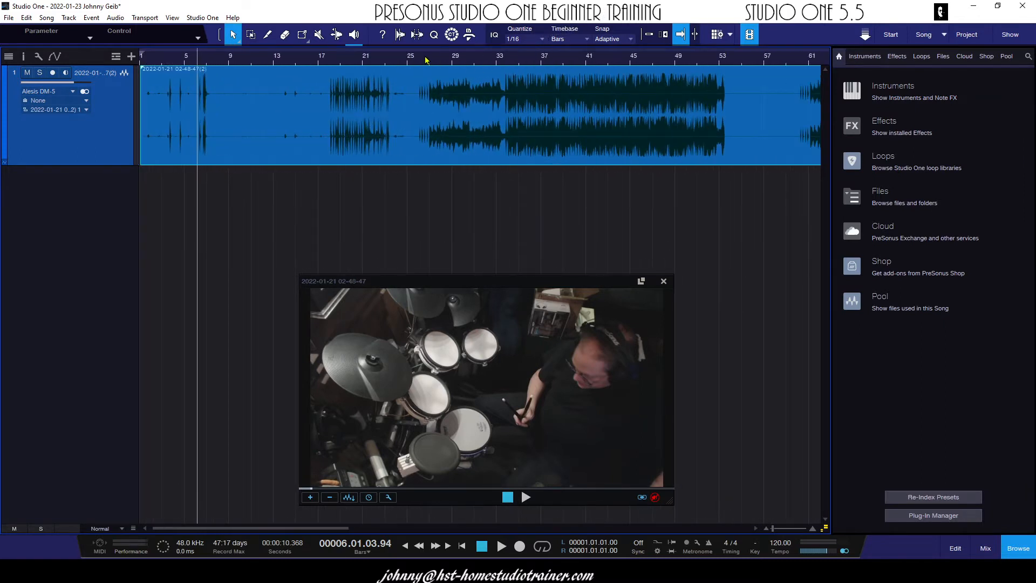
pyautogui.moveTo(578, 60); pyautogui.dragTo(587, 37)
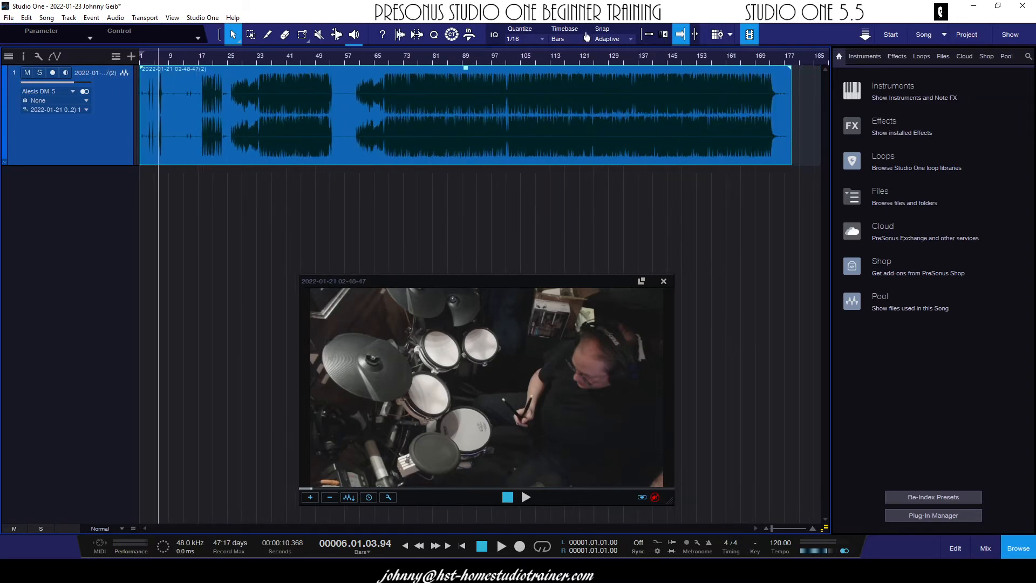
pyautogui.click(357, 60)
pyautogui.press('space')
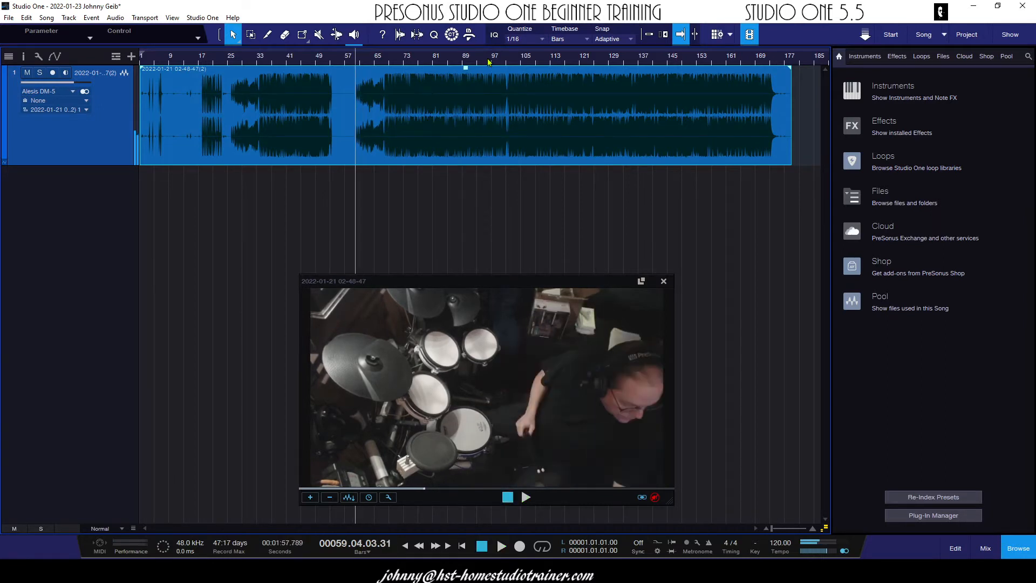
pyautogui.click(487, 61)
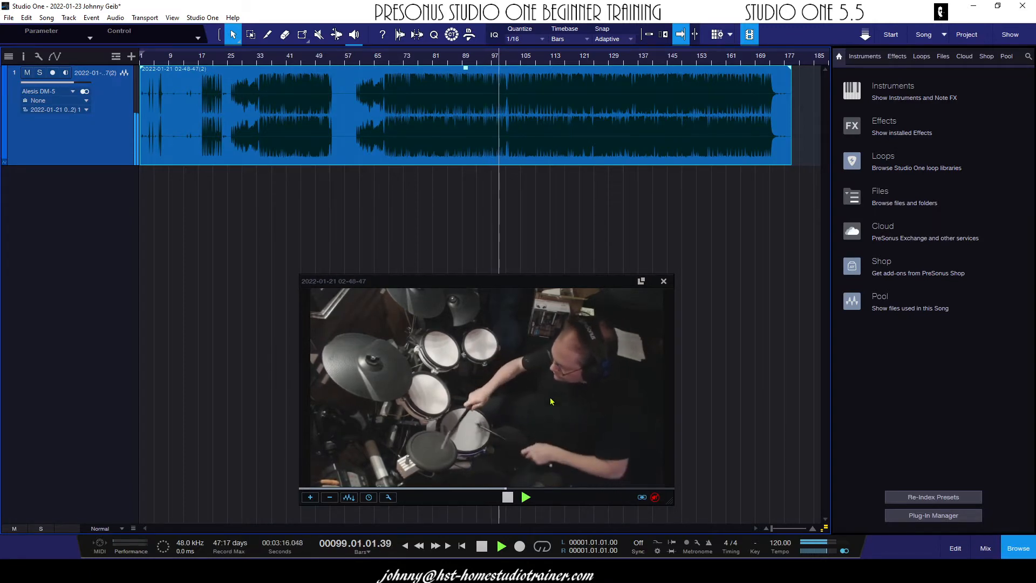
pyautogui.press('space')
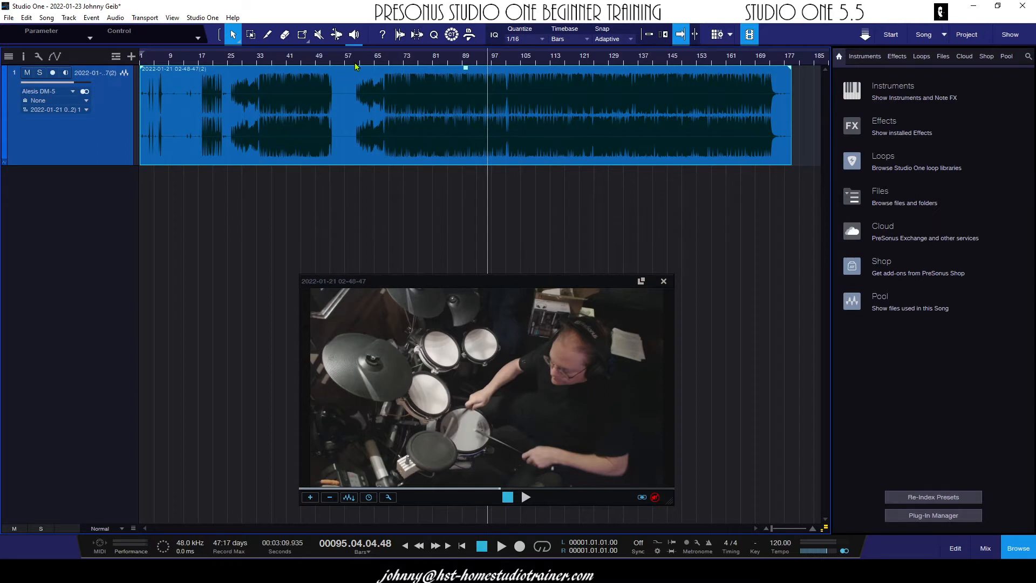
# Enable looping over the second song section, from bar 59 beat 4 to the audio event's end at bar 178
pyautogui.moveTo(352, 50); pyautogui.dragTo(790, 68)
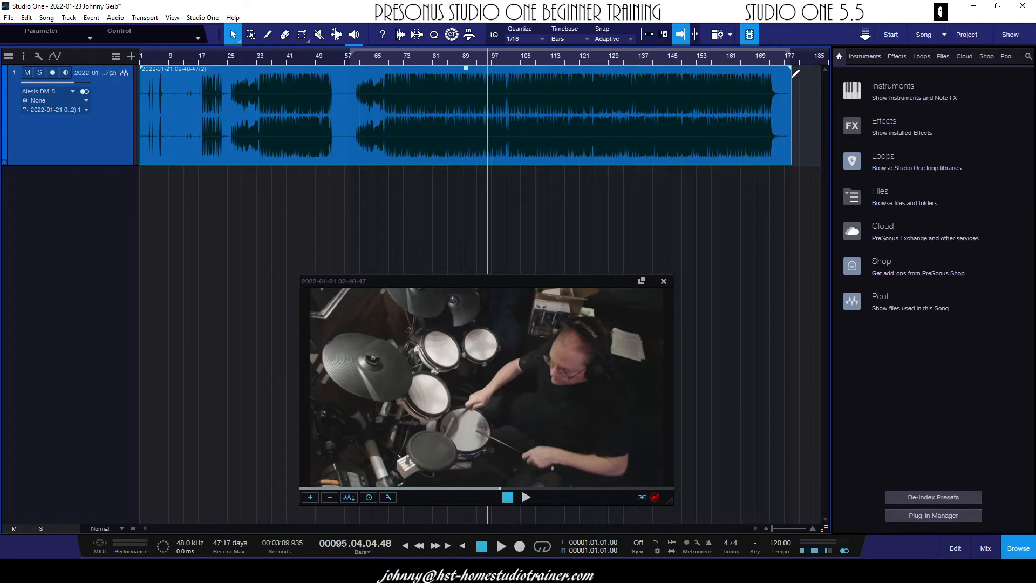
pyautogui.click(541, 547)
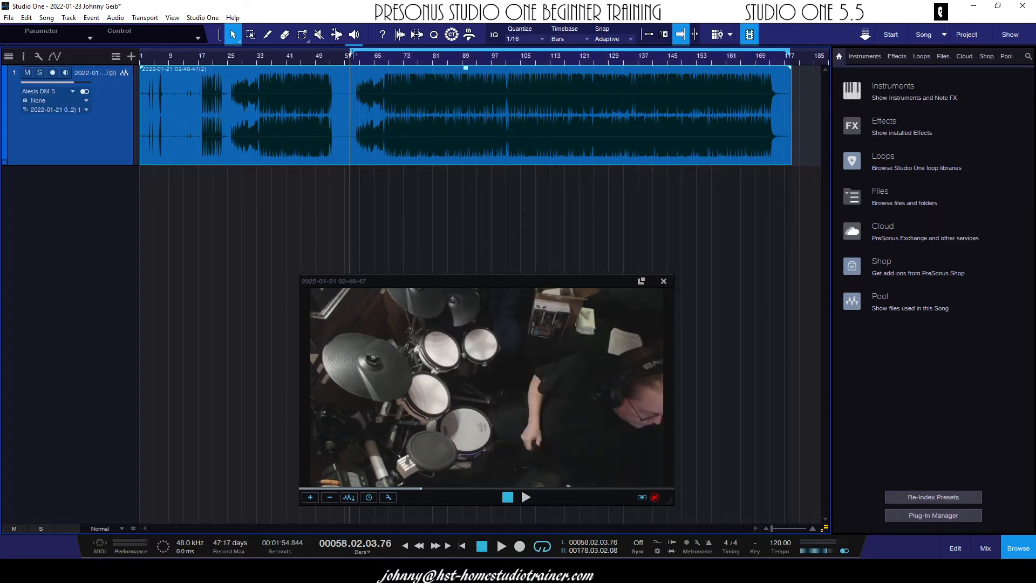
pyautogui.moveTo(353, 55); pyautogui.dragTo(364, 59)
pyautogui.scroll(5, 353, 62)
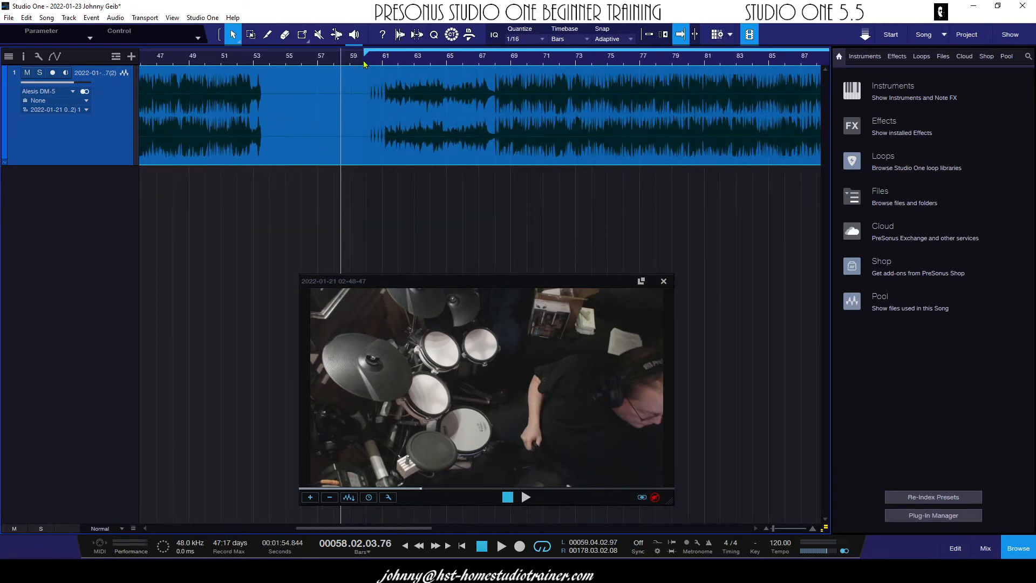
# Play back from the loop start to check where the exported section begins
pyautogui.click(364, 63)
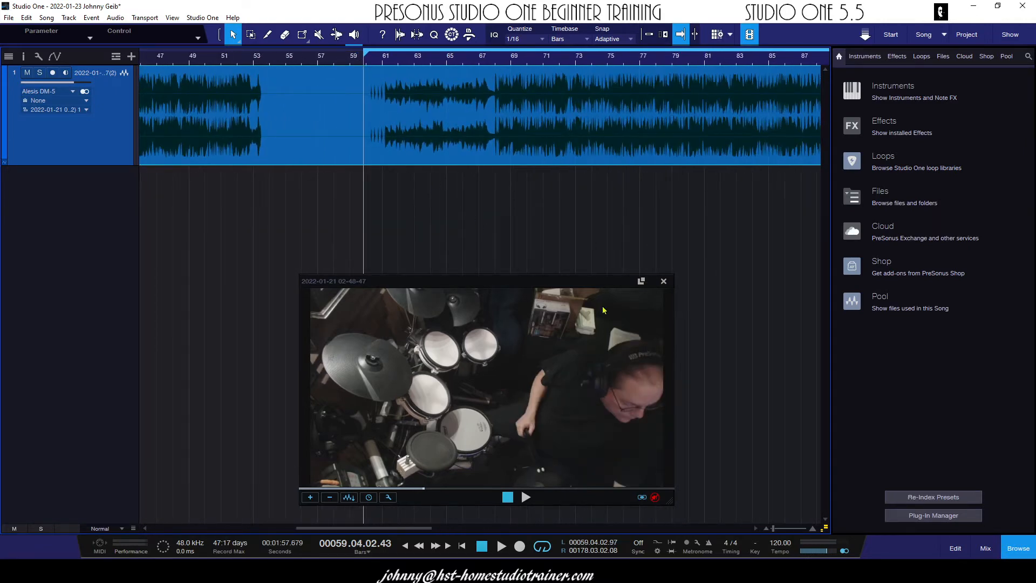
pyautogui.press('space')
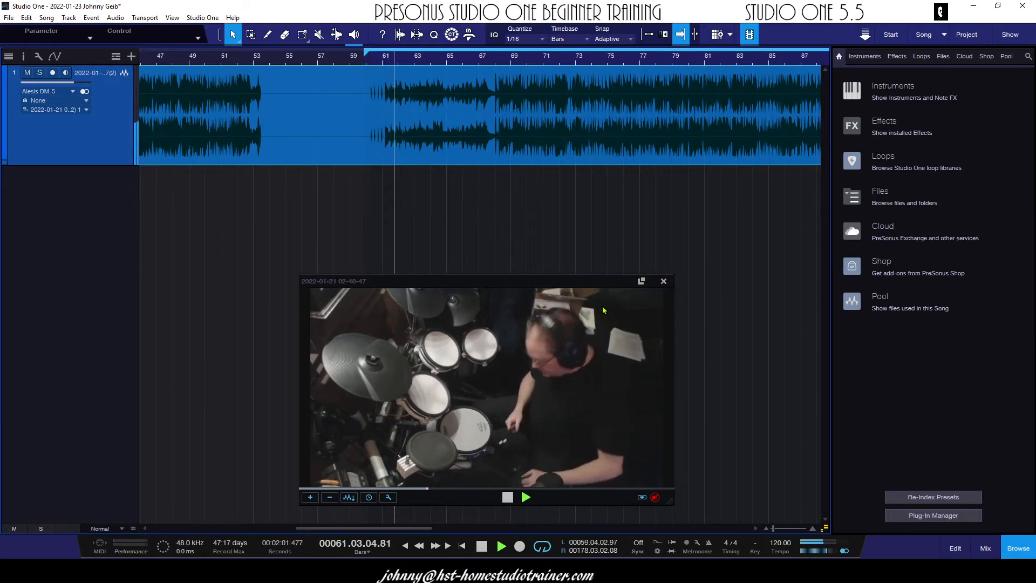
pyautogui.press('space')
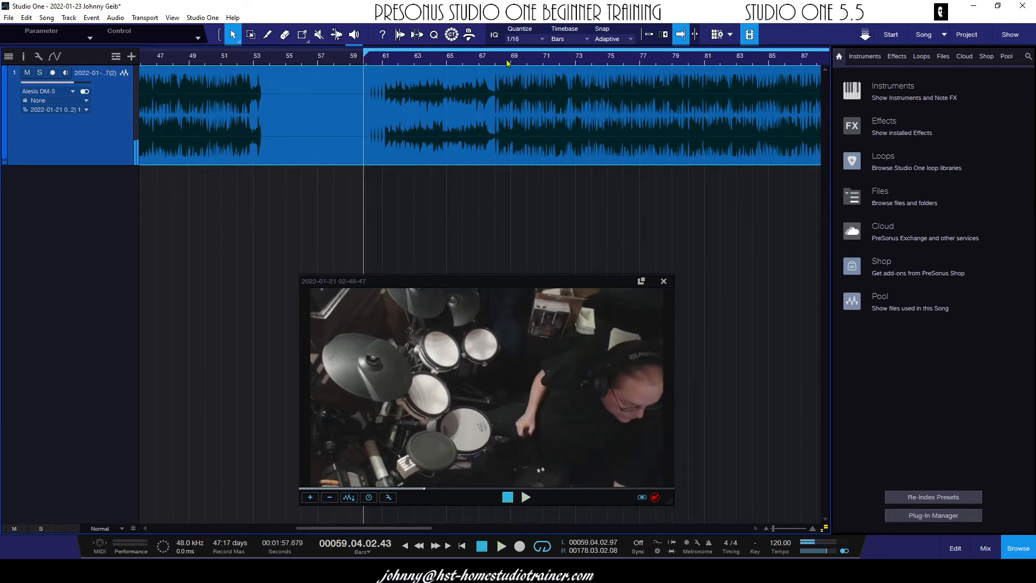
# Start a video export of the song and set its file name to "Export Song Video"
pyautogui.moveTo(509, 61); pyautogui.dragTo(423, 31)
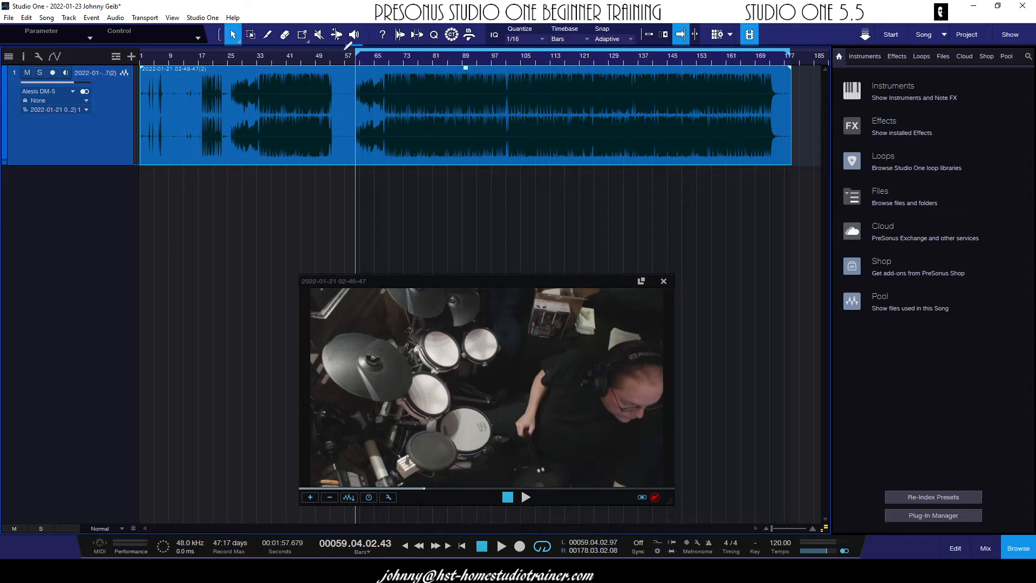
pyautogui.click(47, 19)
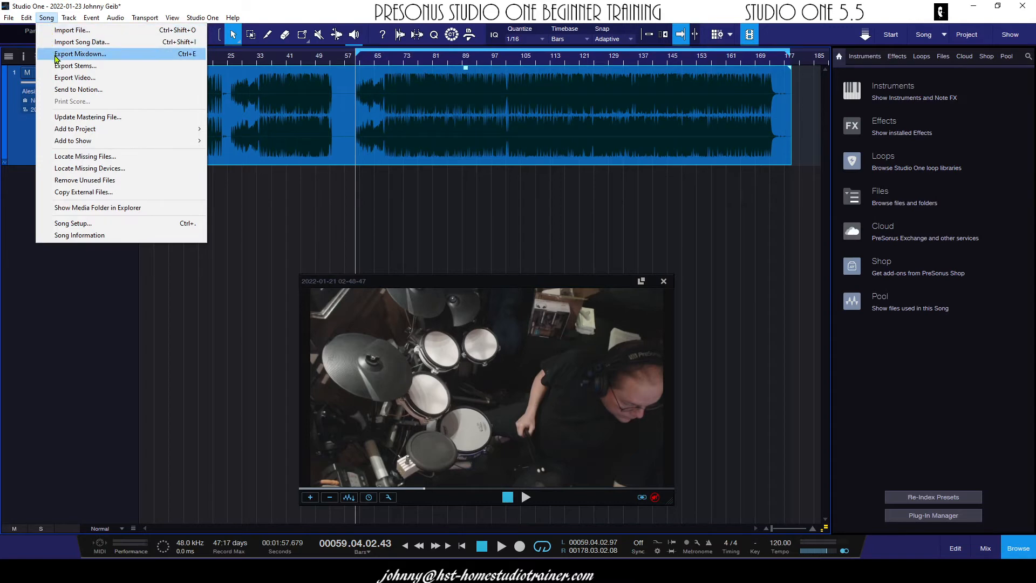
pyautogui.moveTo(27, 22)
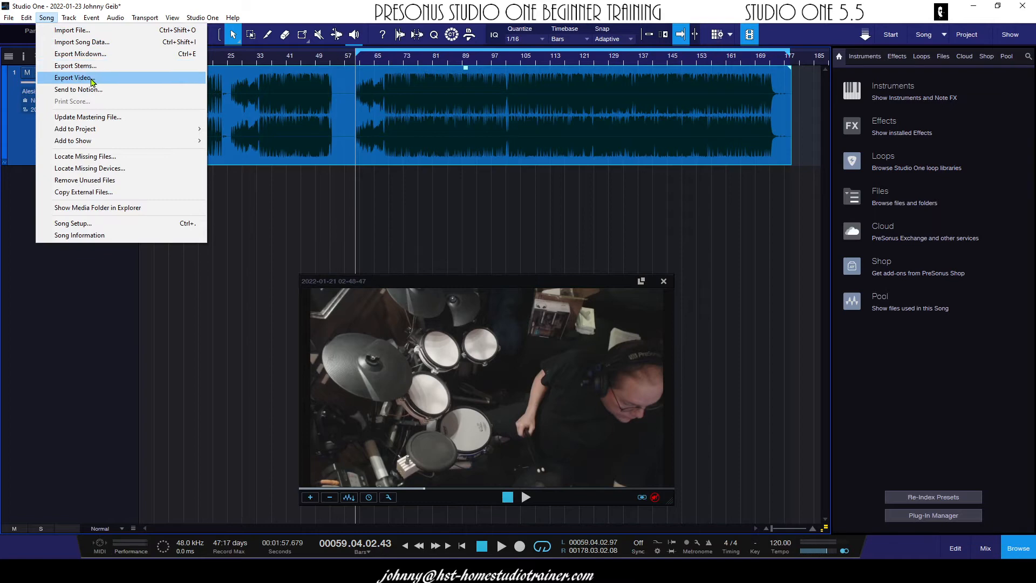
pyautogui.click(74, 77)
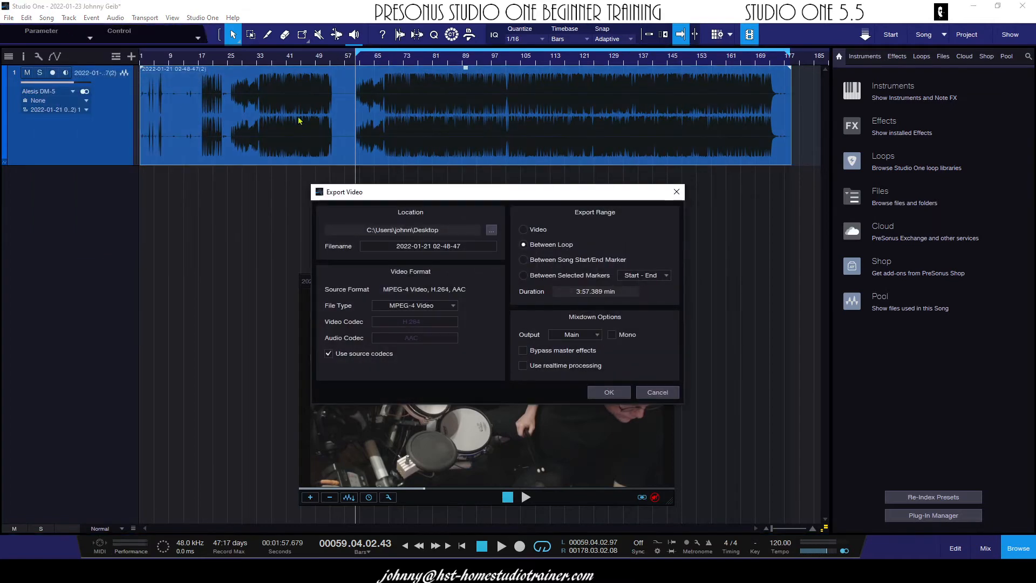
pyautogui.moveTo(615, 162); pyautogui.dragTo(632, 148)
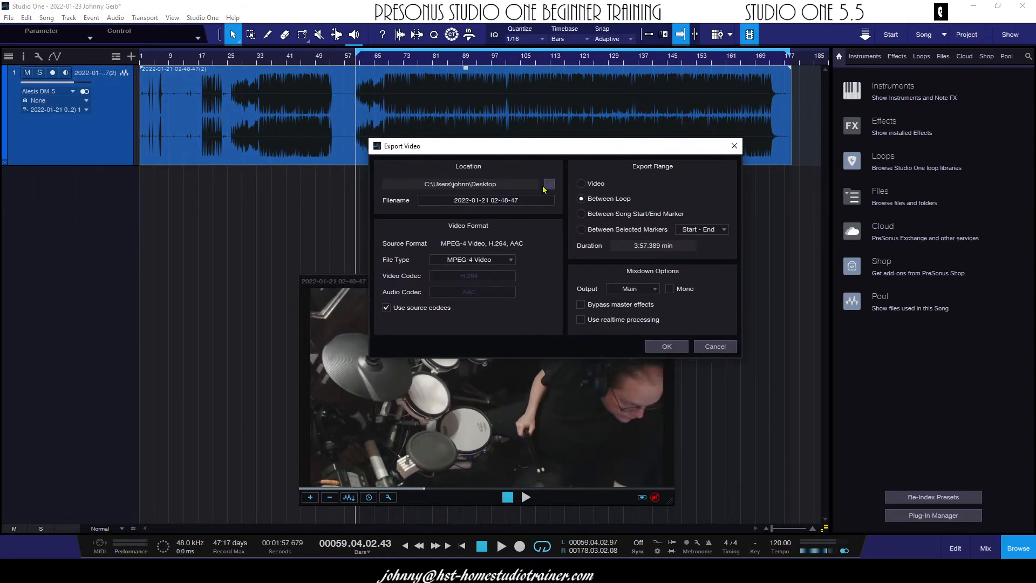
pyautogui.click(492, 199)
pyautogui.write('Export Song Video')
# Export the range between the loop markers to the Desktop as MPEG-4 Video with the source codecs
pyautogui.click(511, 261)
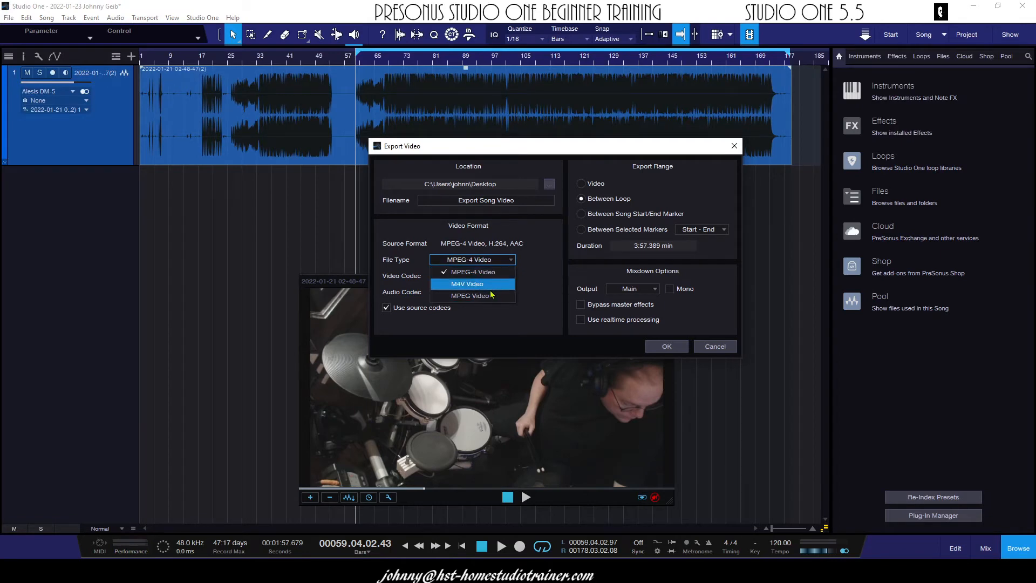
pyautogui.click(555, 284)
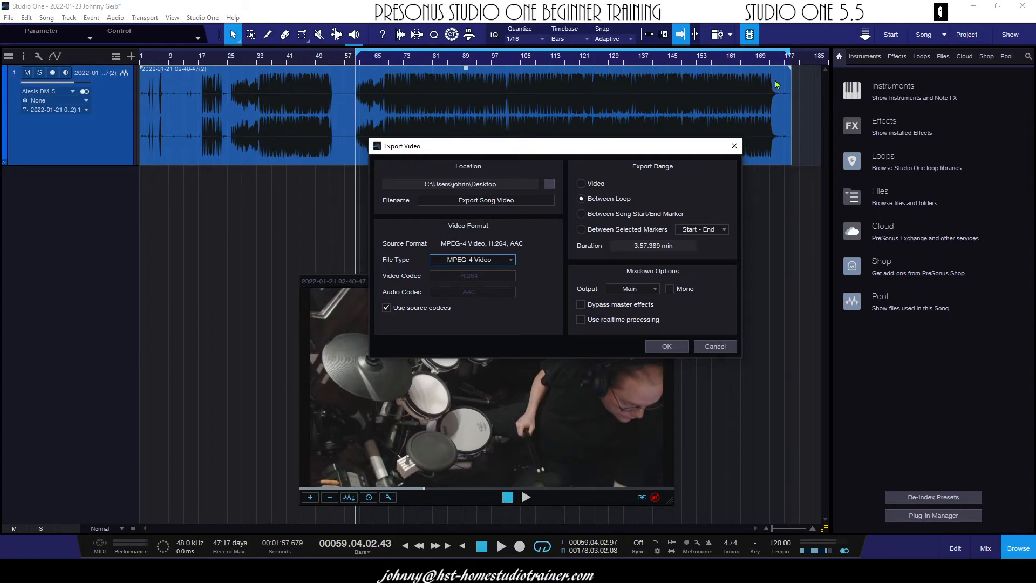
pyautogui.click(660, 346)
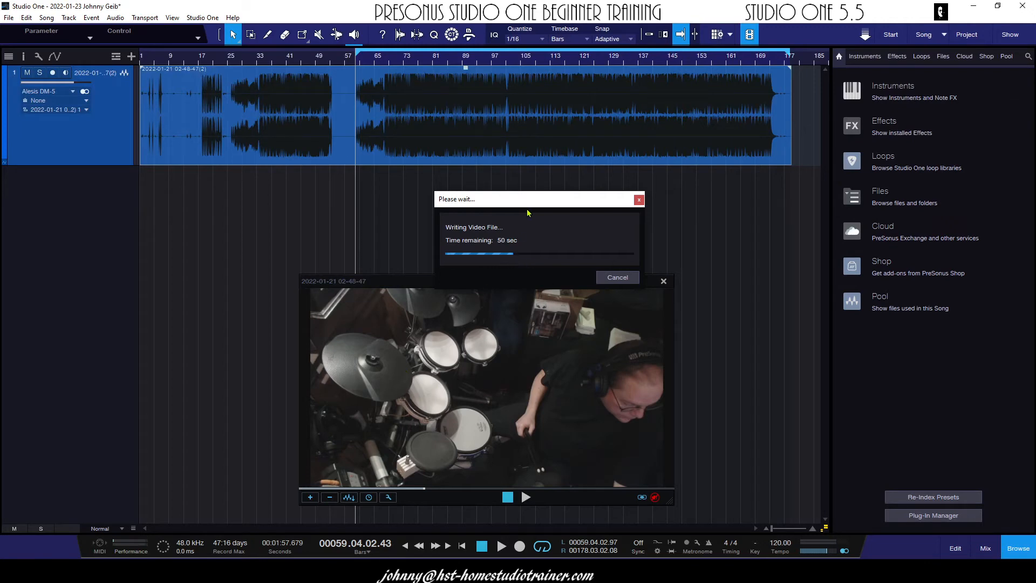
pyautogui.moveTo(526, 199); pyautogui.dragTo(509, 183)
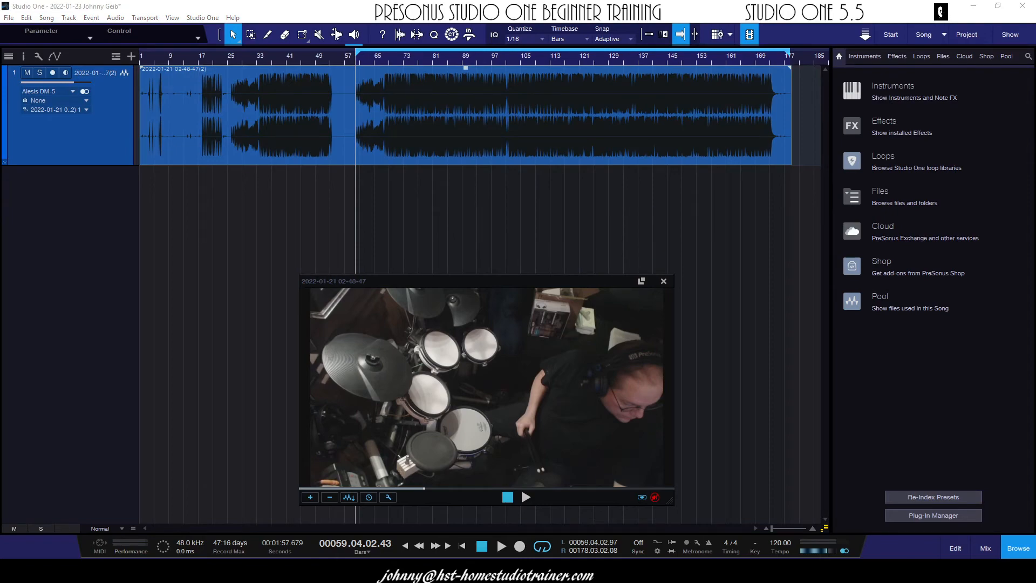
# Switch to Movies & TV to play back the exported video, and close the player after checking the sync
pyautogui.moveTo(647, 0); pyautogui.dragTo(528, 60)
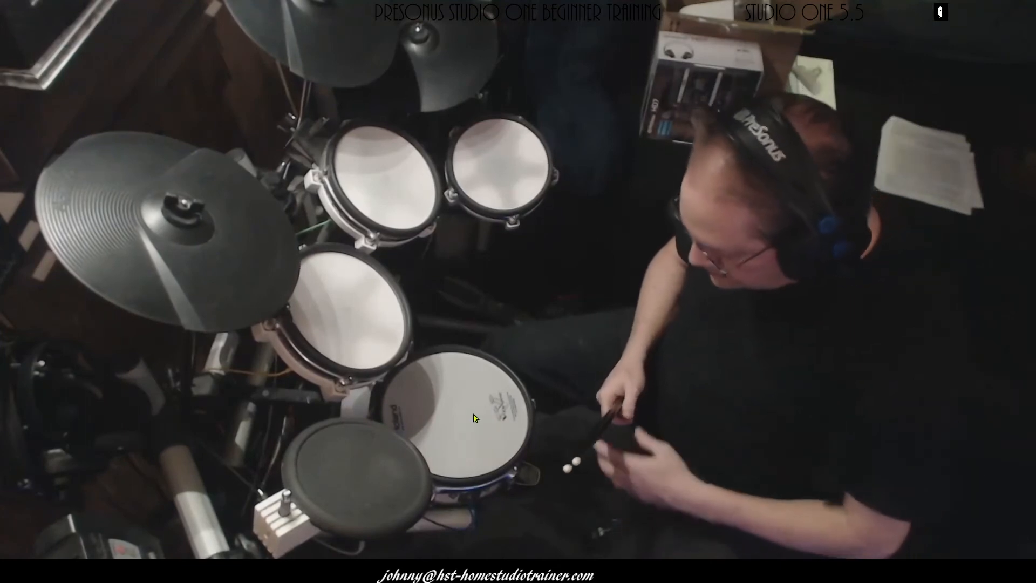
pyautogui.moveTo(426, 415)
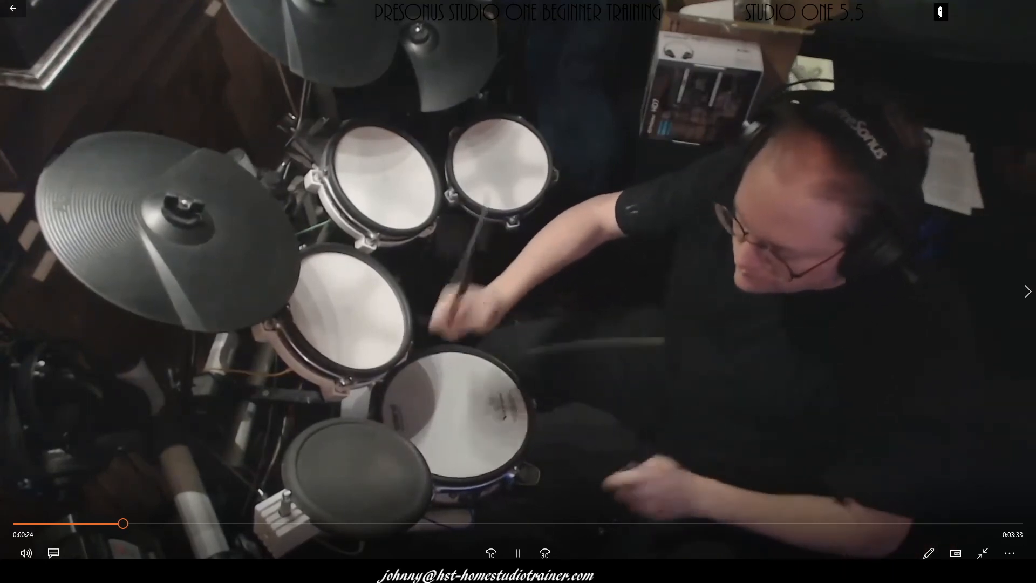
pyautogui.press('space')
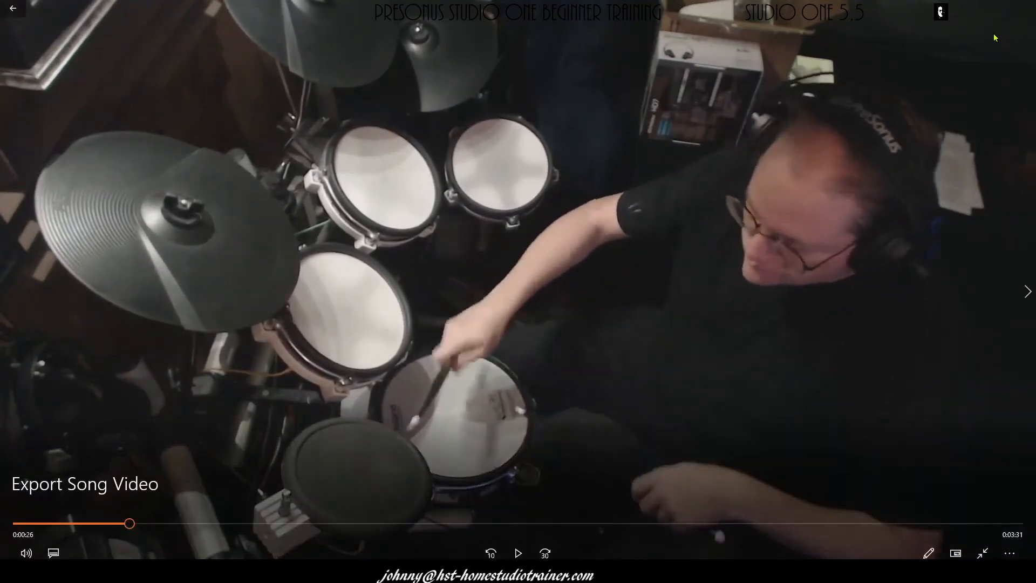
pyautogui.click(8, 11)
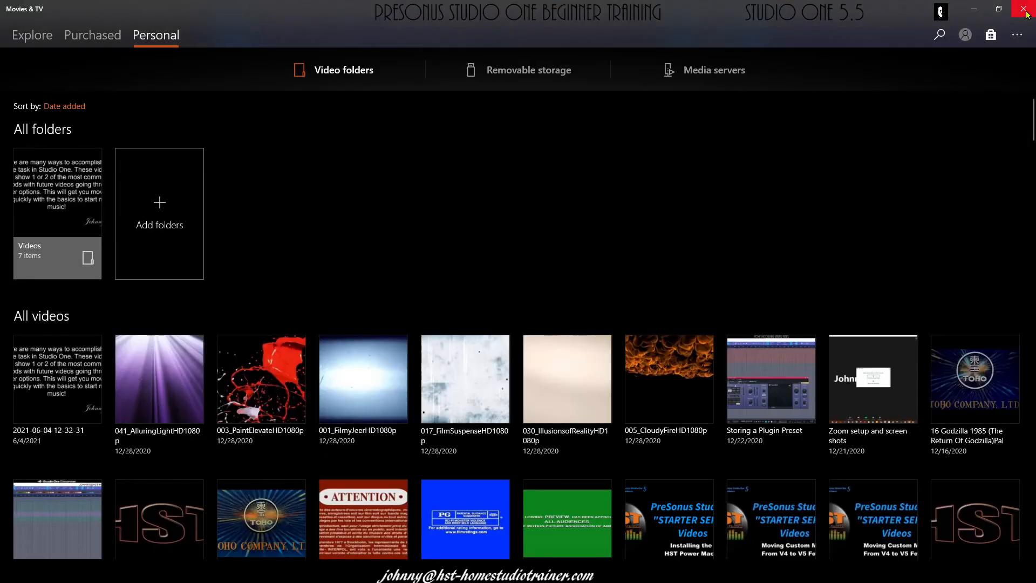
pyautogui.click(1023, 10)
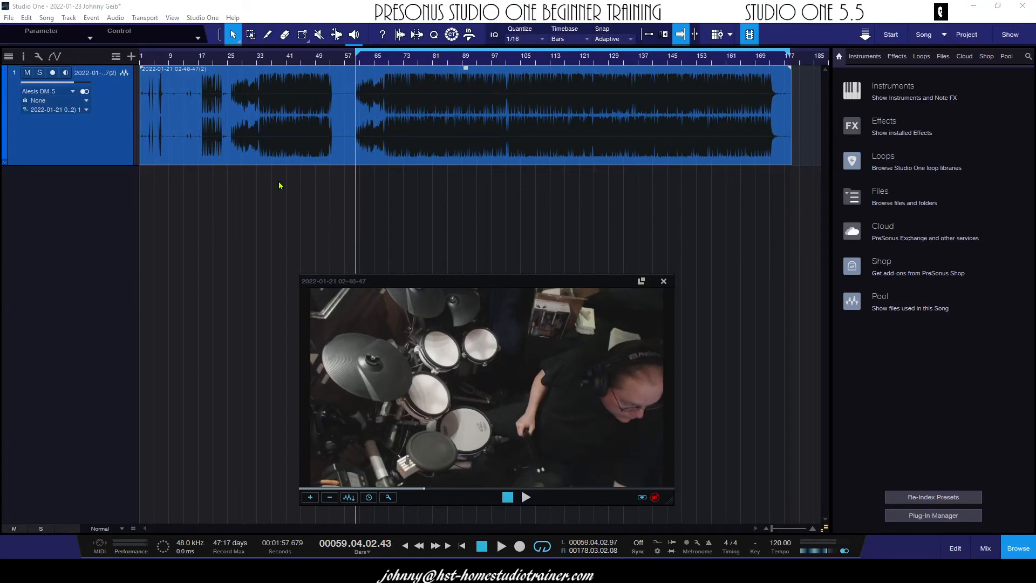
# Unmute and re-mute the video player's audio, and view its video offset setting
pyautogui.click(654, 497)
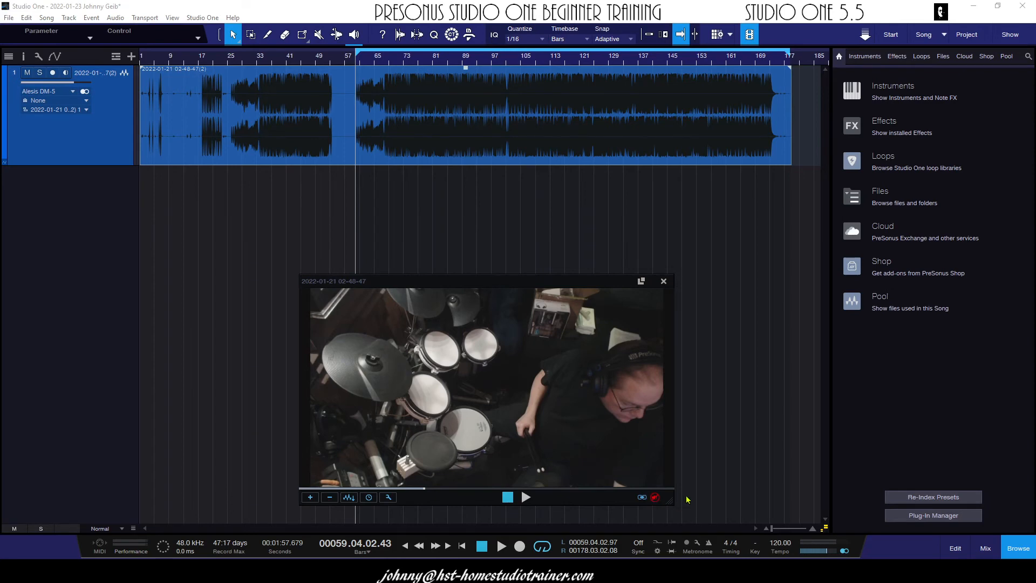
pyautogui.click(654, 498)
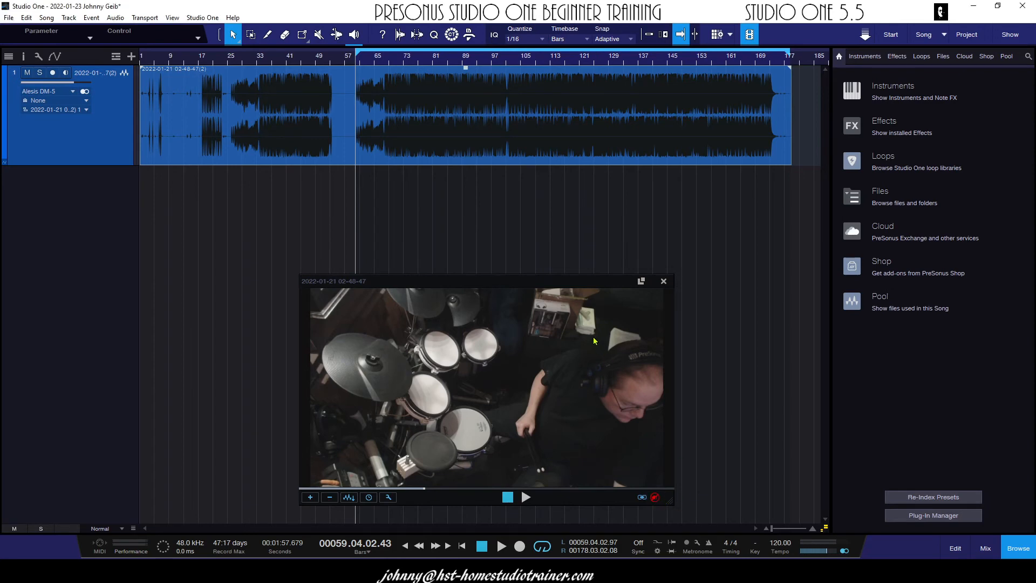
pyautogui.click(368, 498)
pyautogui.click(559, 318)
# Set the video player window to Half Size and move it up beneath the audio track
pyautogui.click(388, 498)
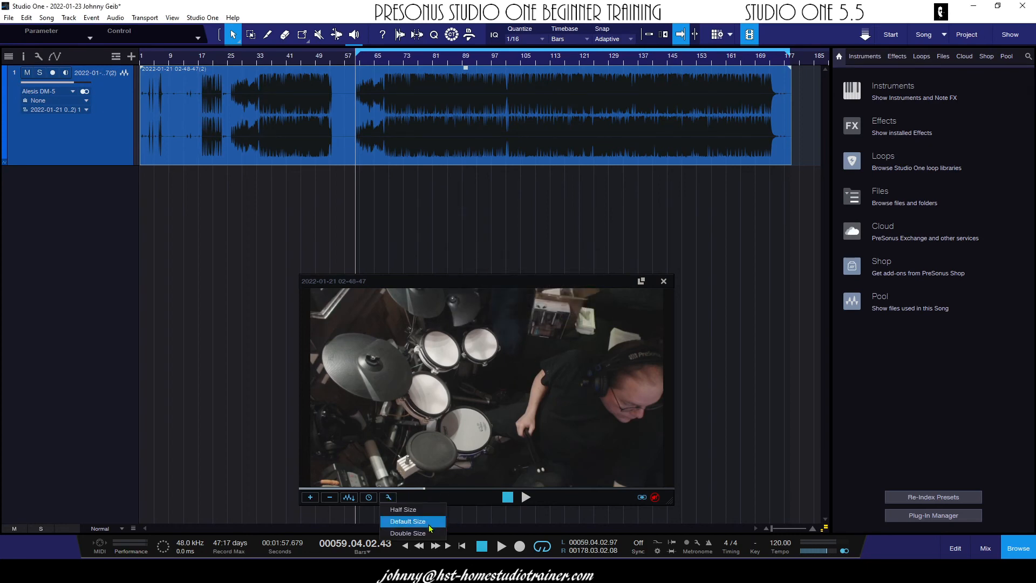
pyautogui.click(418, 511)
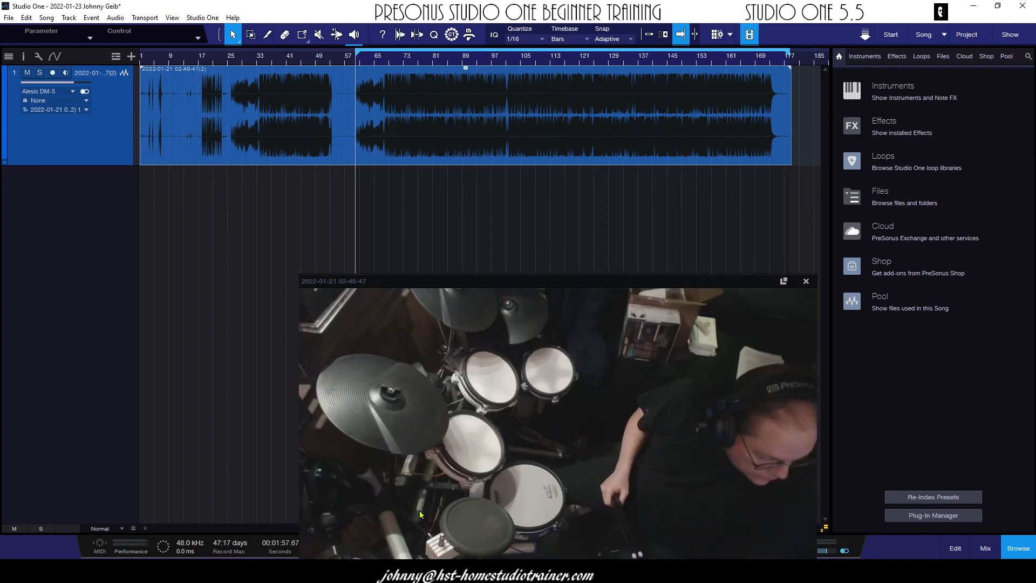
pyautogui.moveTo(628, 278); pyautogui.dragTo(577, 181)
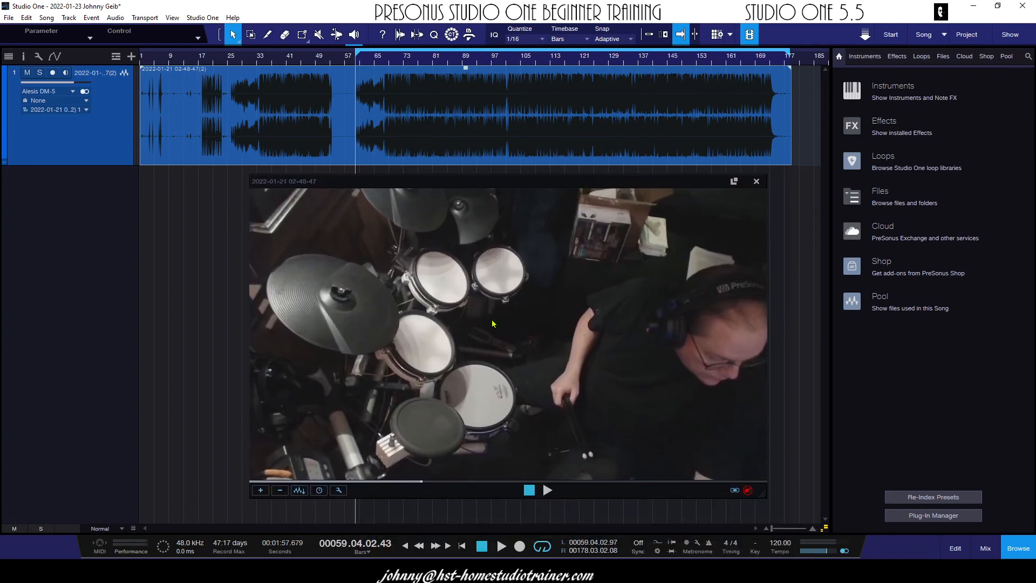
# Set the video player window to Default Size and move it so its upper edge overlaps the audio track
pyautogui.click(339, 489)
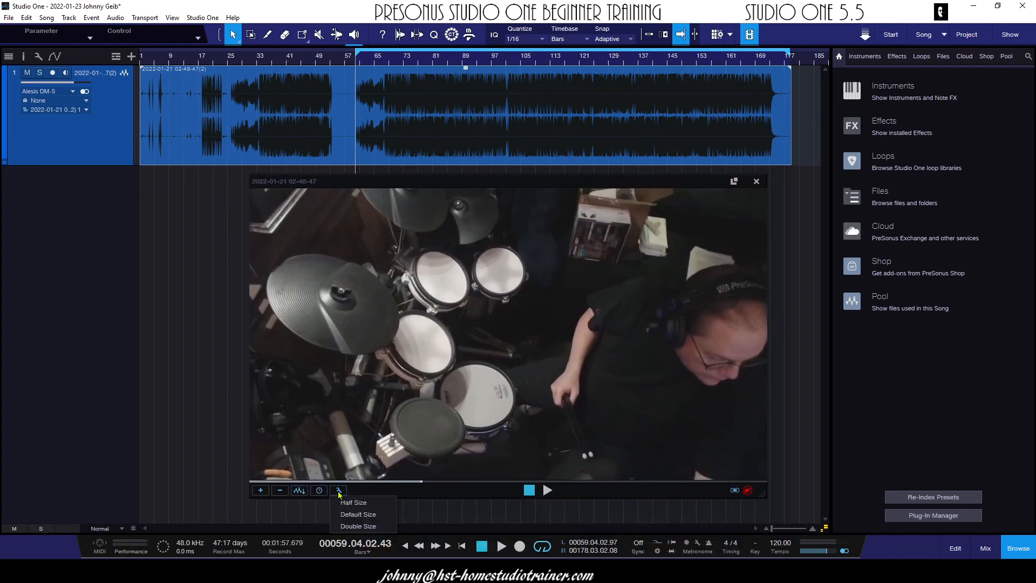
pyautogui.click(359, 515)
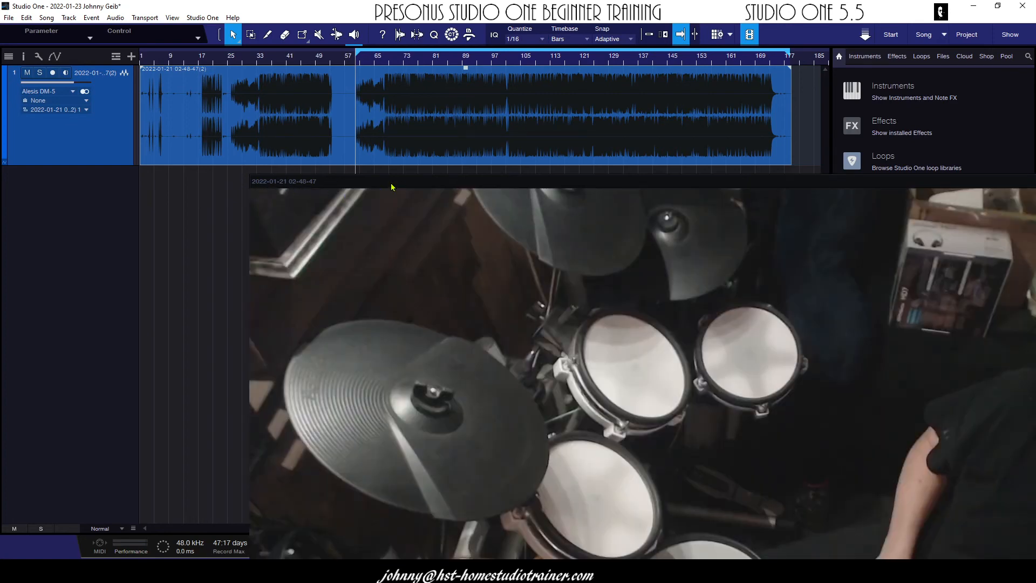
pyautogui.moveTo(391, 187); pyautogui.dragTo(286, 167)
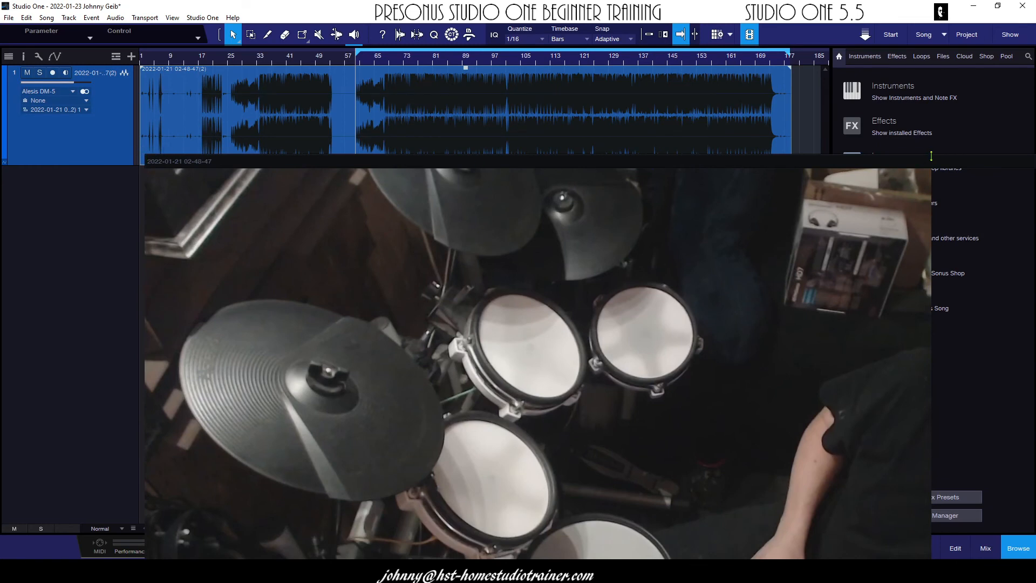
# Shrink the video player window freehand and place it below the audio track, fitting the frame to the picture
pyautogui.moveTo(921, 165); pyautogui.dragTo(500, 117)
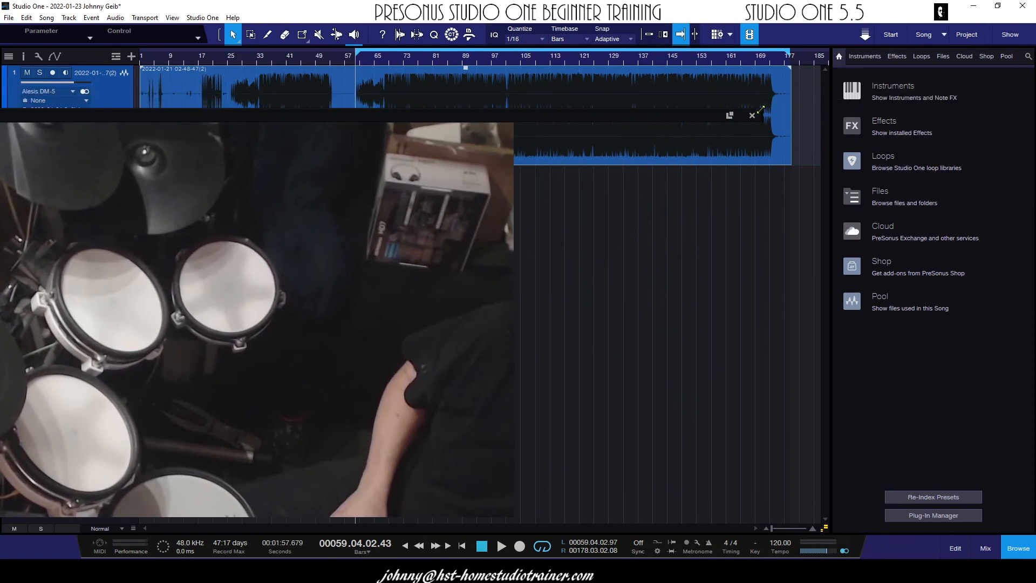
pyautogui.moveTo(766, 108); pyautogui.dragTo(104, 352)
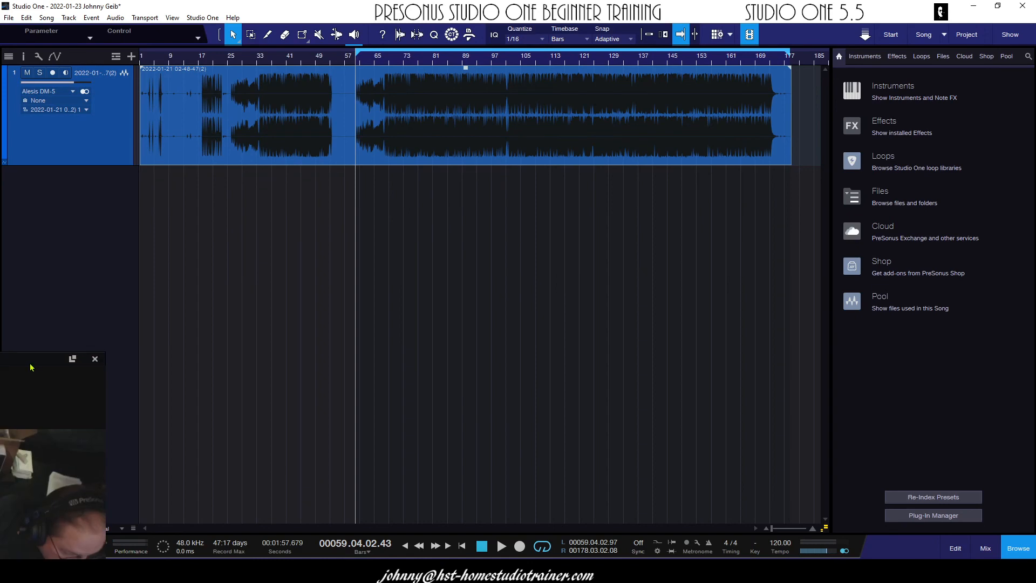
pyautogui.moveTo(30, 363); pyautogui.dragTo(674, 248)
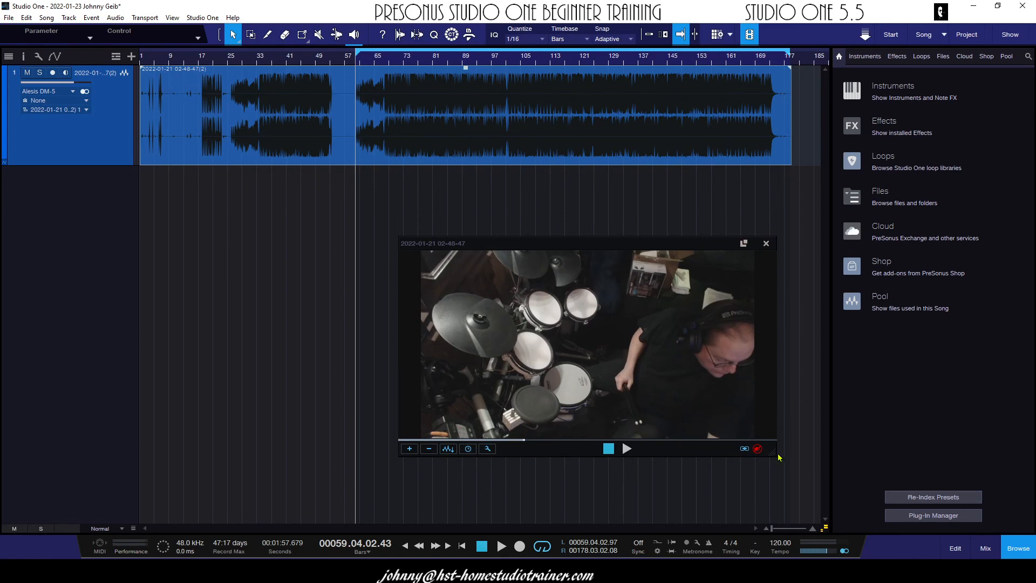
pyautogui.moveTo(776, 455)
pyautogui.mouseDown()
pyautogui.moveTo(712, 433)
pyautogui.moveTo(627, 465)
pyautogui.moveTo(720, 437)
pyautogui.moveTo(723, 286)
pyautogui.moveTo(687, 386)
pyautogui.moveTo(766, 465)
pyautogui.mouseUp()
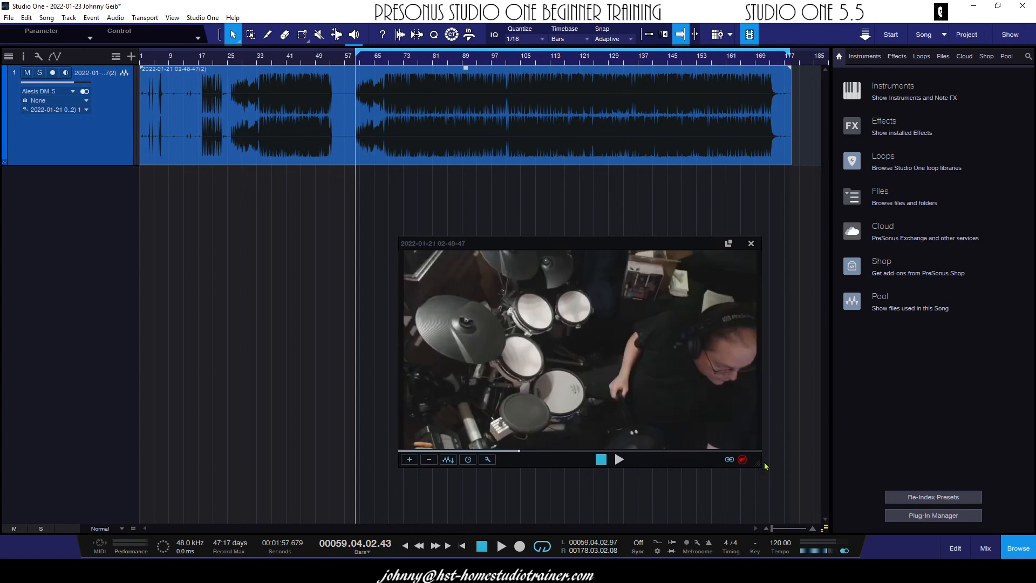